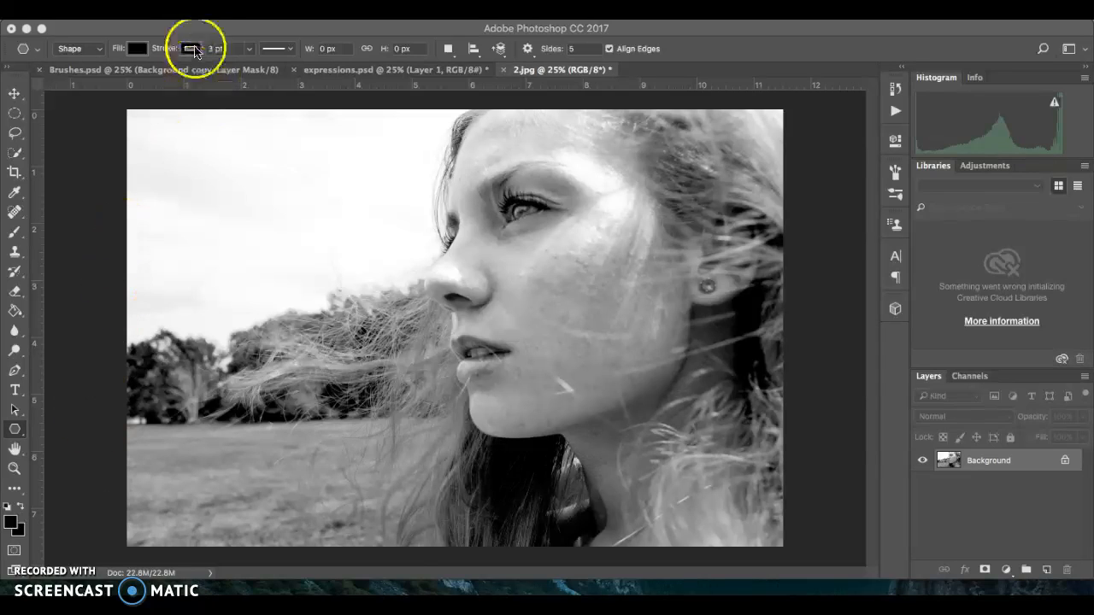
Place the Glass-Texture-520x346.png image from the Example pictures folder into the portrait document
left_click(189, 26)
left_click(141, 12)
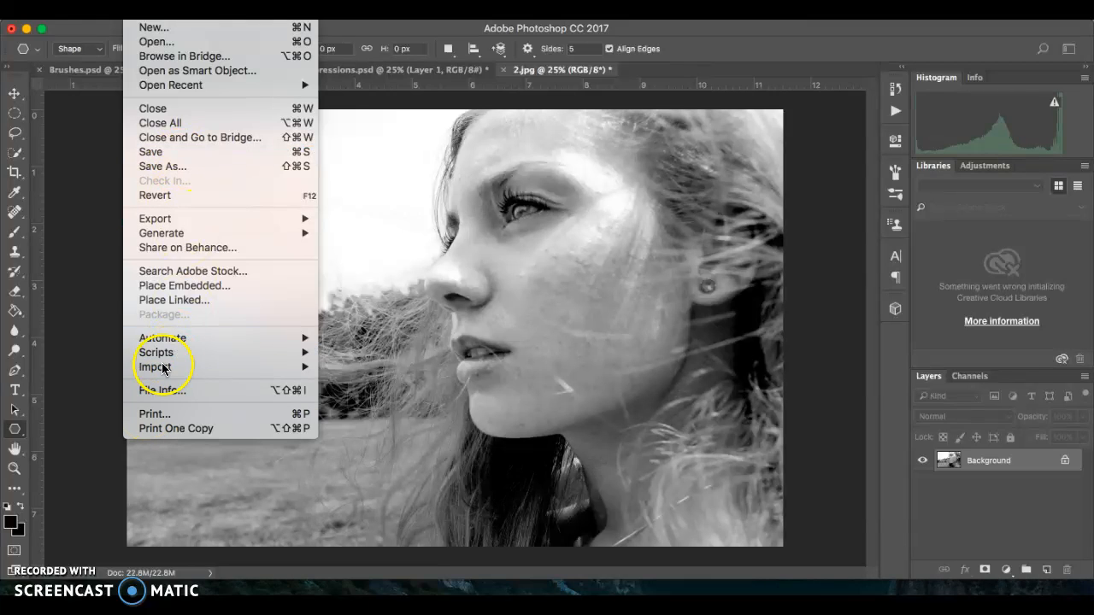
left_click(180, 300)
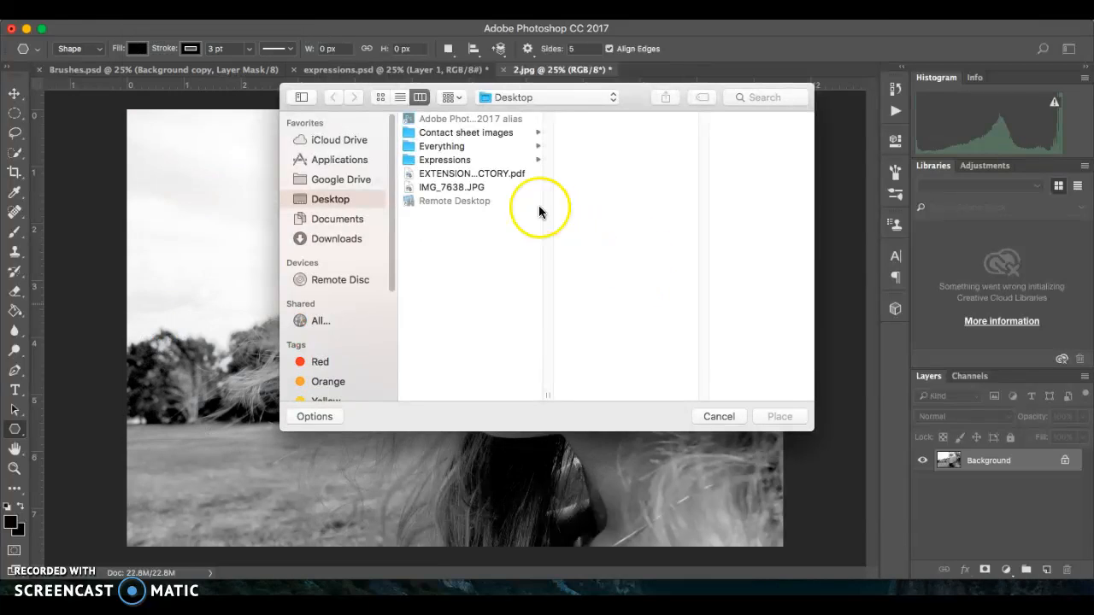
left_click(463, 175)
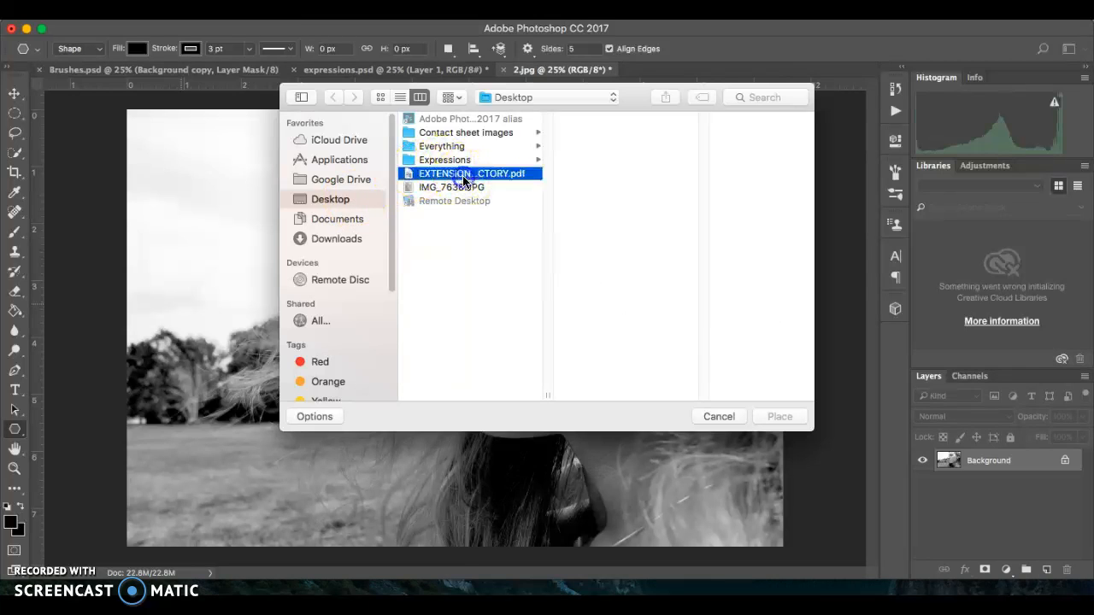
left_click(454, 186)
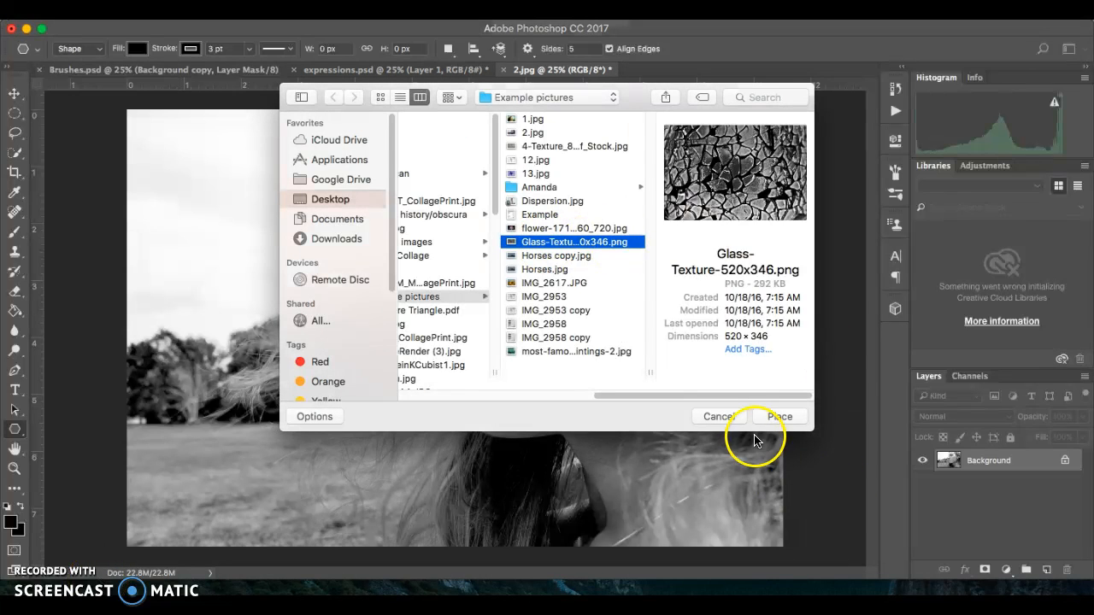
left_click(778, 416)
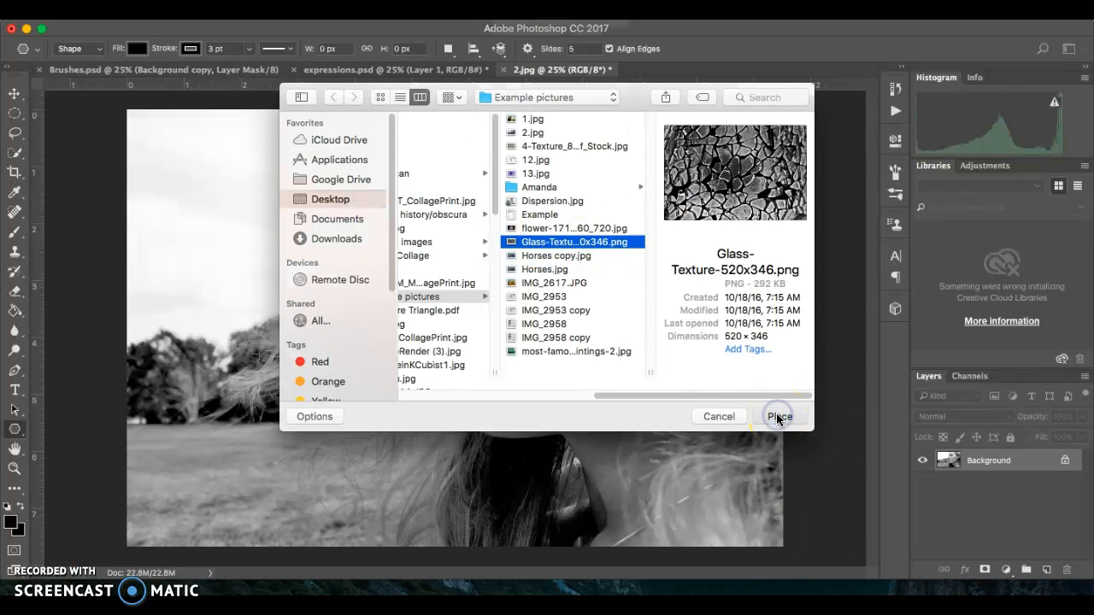
left_click(665, 429)
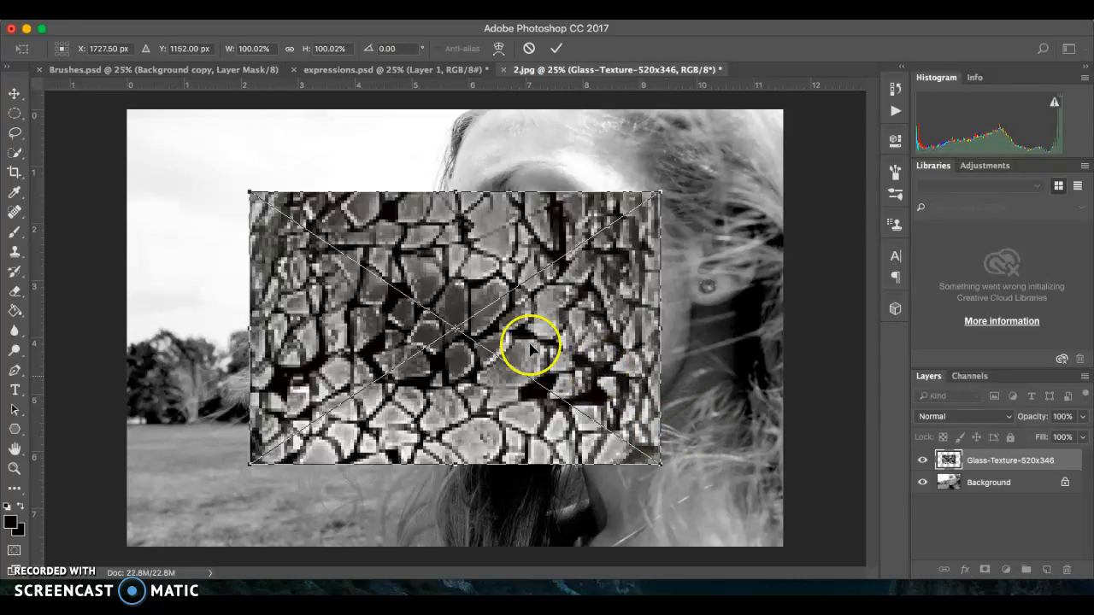
Scale the placed glass texture to about 160% so it covers the whole canvas and commit the transform
left_click_drag(660, 195, 795, 130)
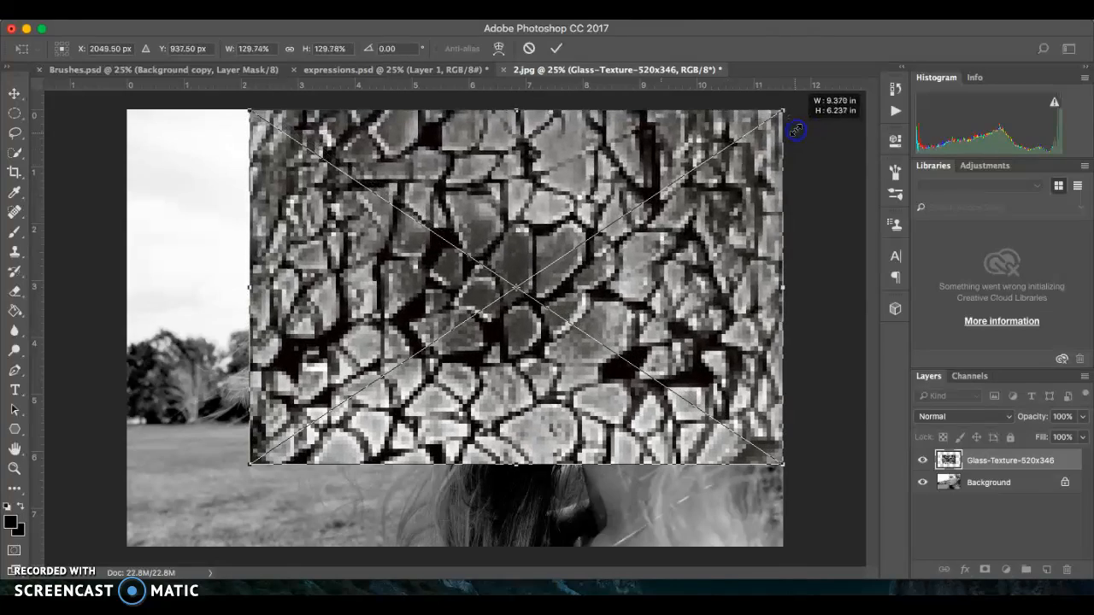
left_click_drag(248, 463, 127, 545)
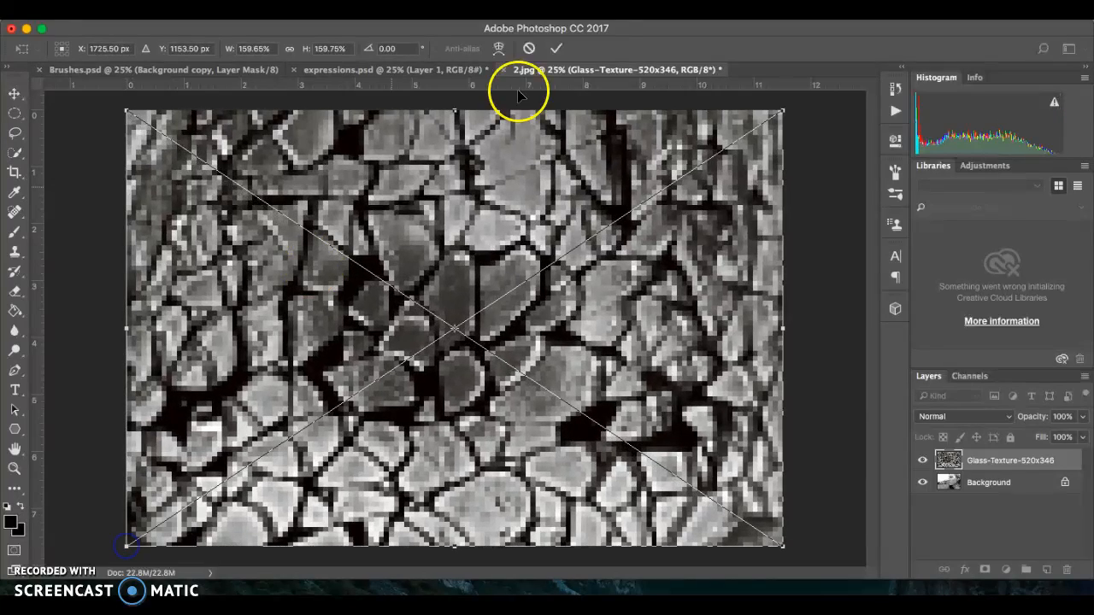
left_click(557, 47)
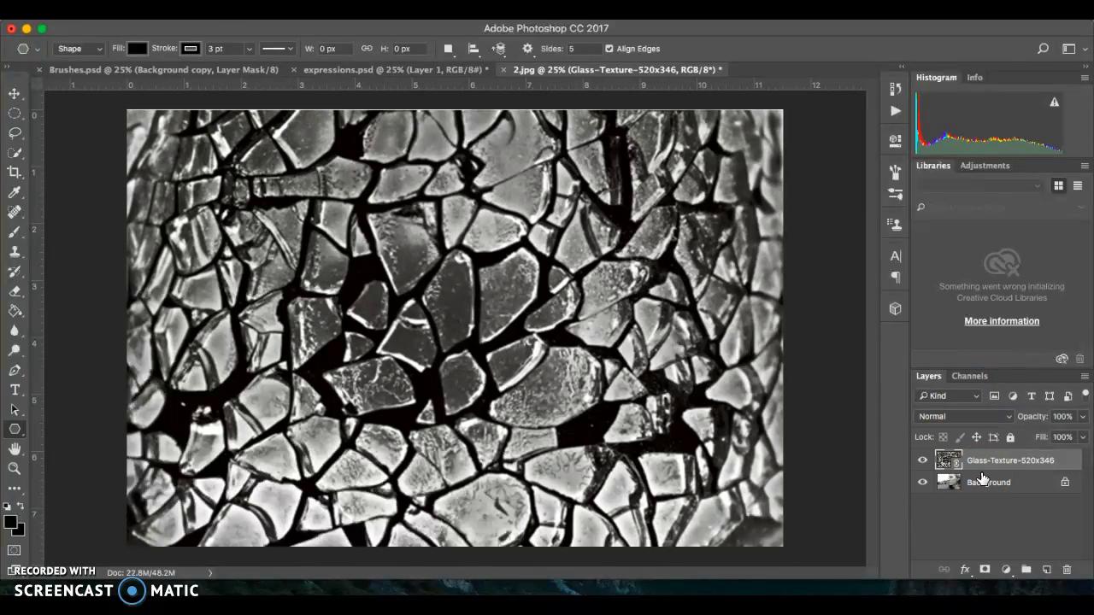
Set the glass texture layer's blend mode to Multiply and its opacity to 61%
left_click(868, 430)
left_click(979, 416)
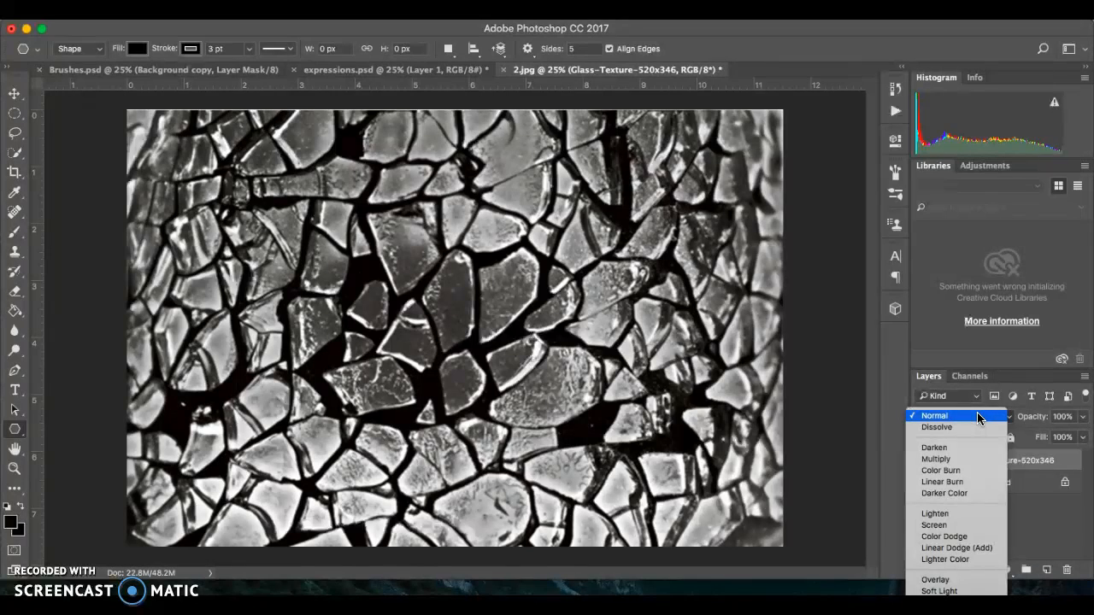
left_click(980, 459)
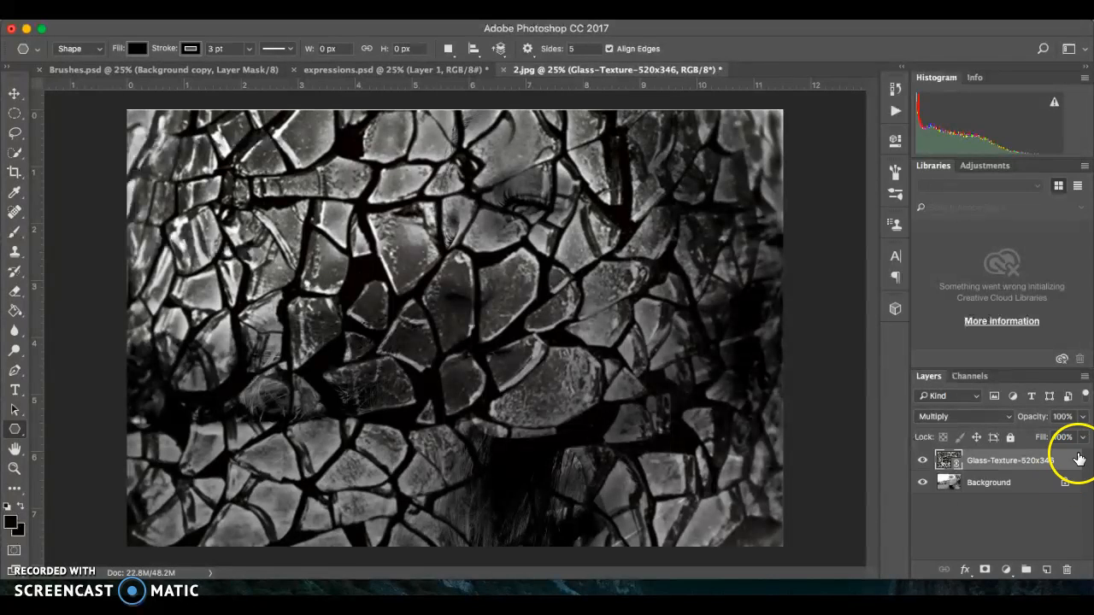
left_click(1082, 418)
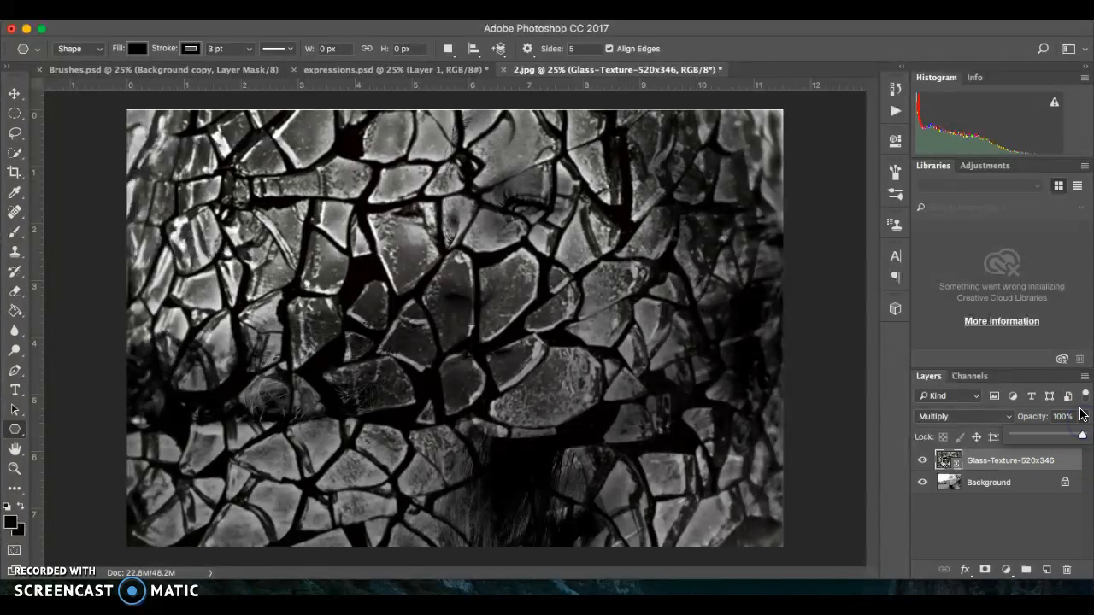
left_click(1066, 435)
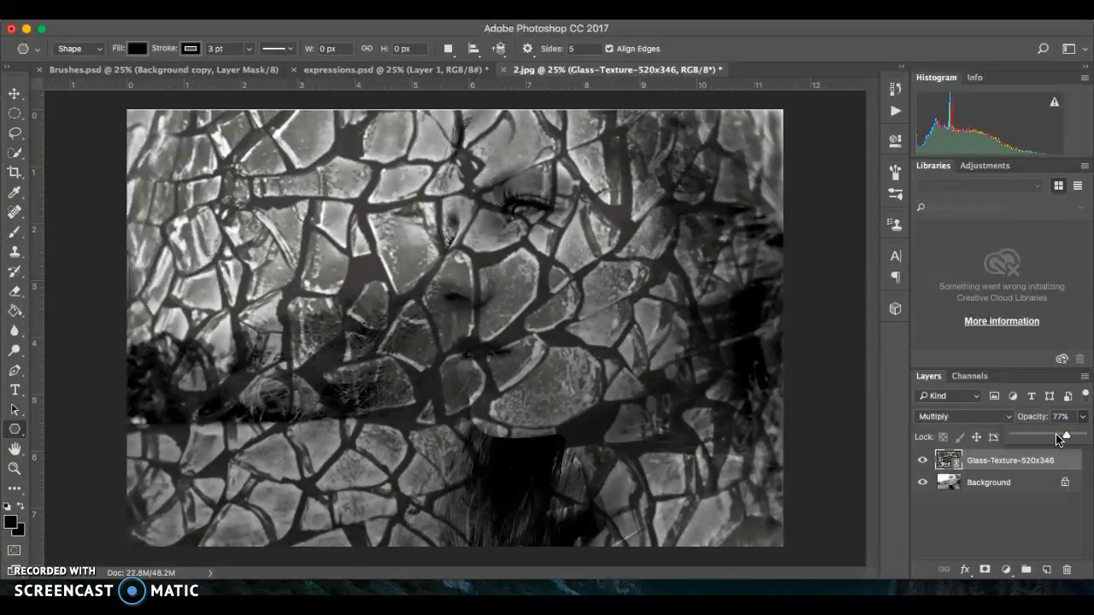
left_click(1056, 438)
left_click_drag(1039, 440, 1056, 438)
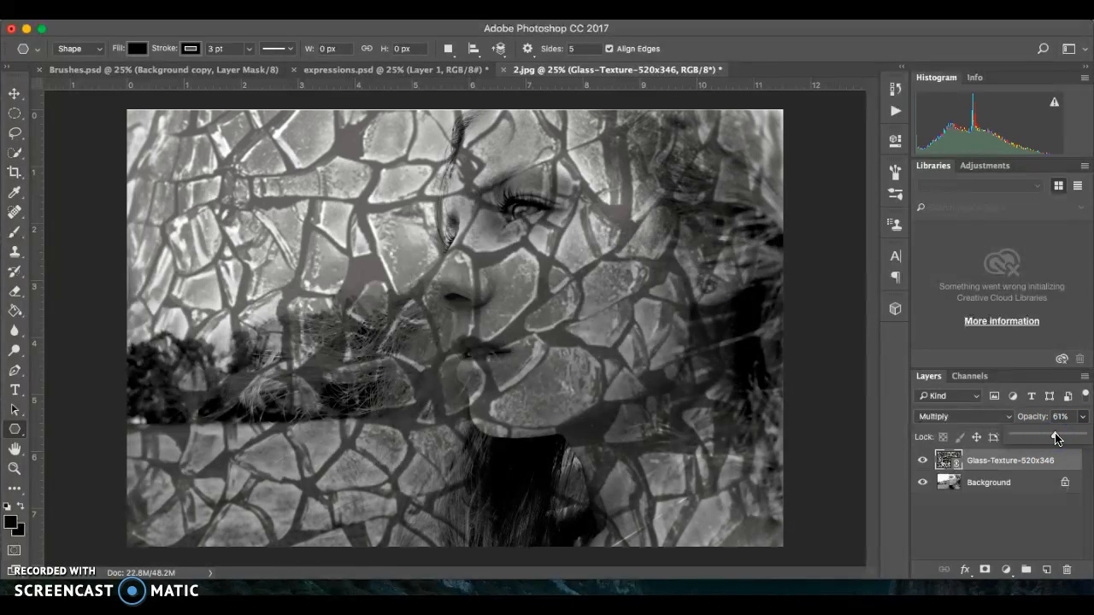
Try the Color Burn, Darker Color, Lighten, Screen, Color Dodge and Linear Dodge (Add) blend modes on the glass texture layer
left_click(984, 416)
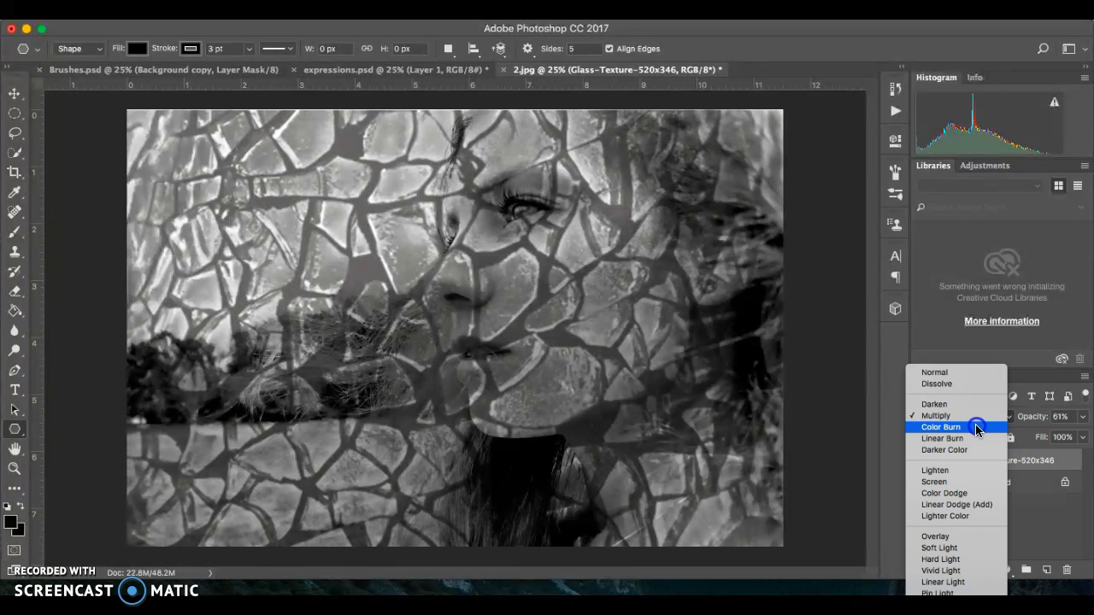
left_click(977, 428)
left_click(964, 417)
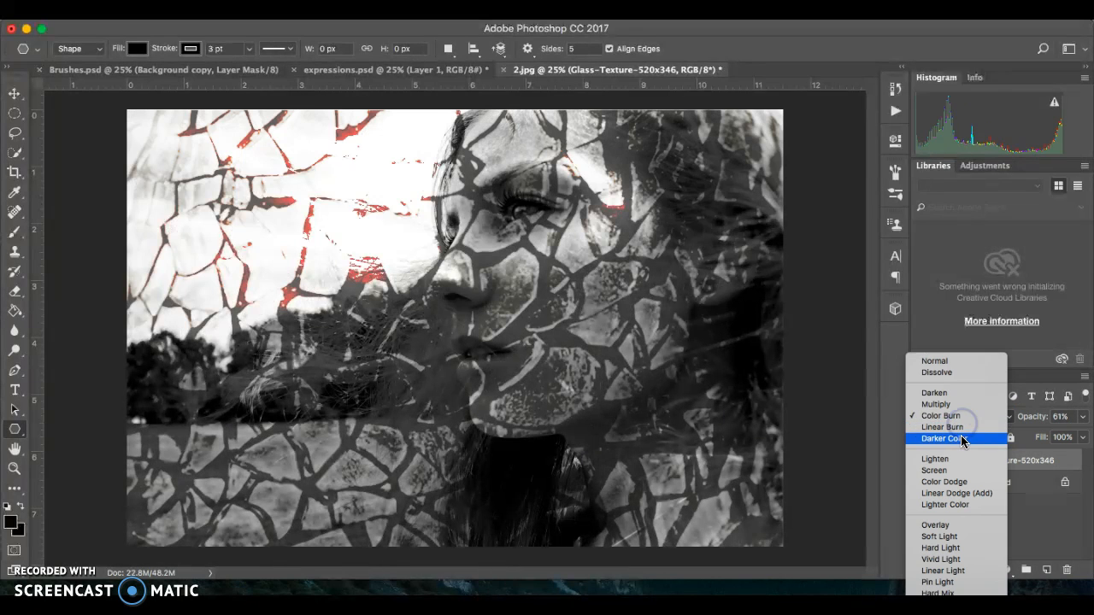
left_click(961, 435)
left_click(956, 419)
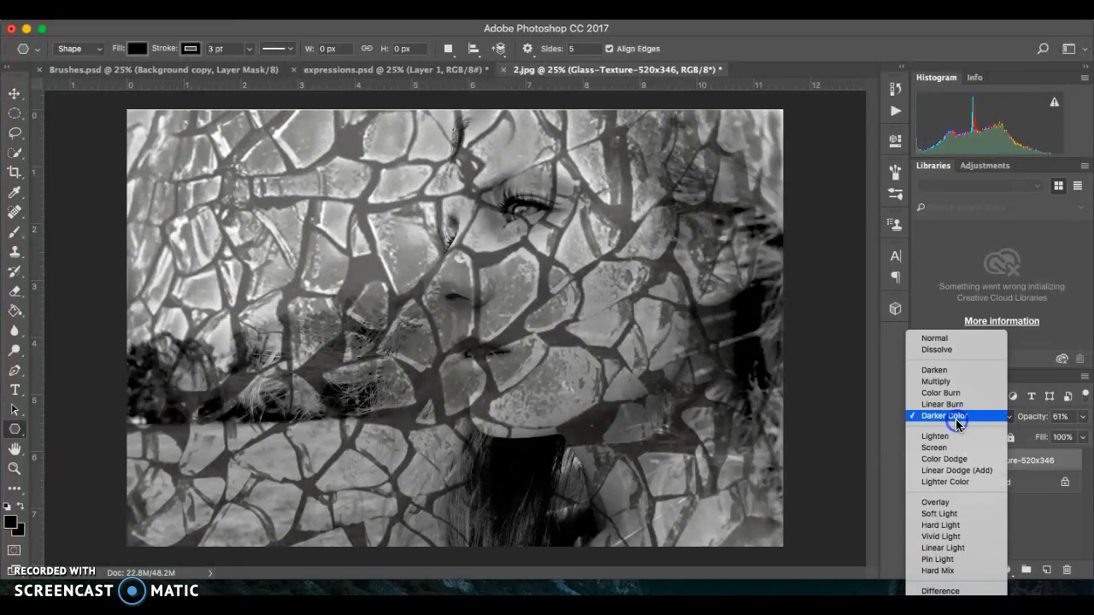
left_click(949, 436)
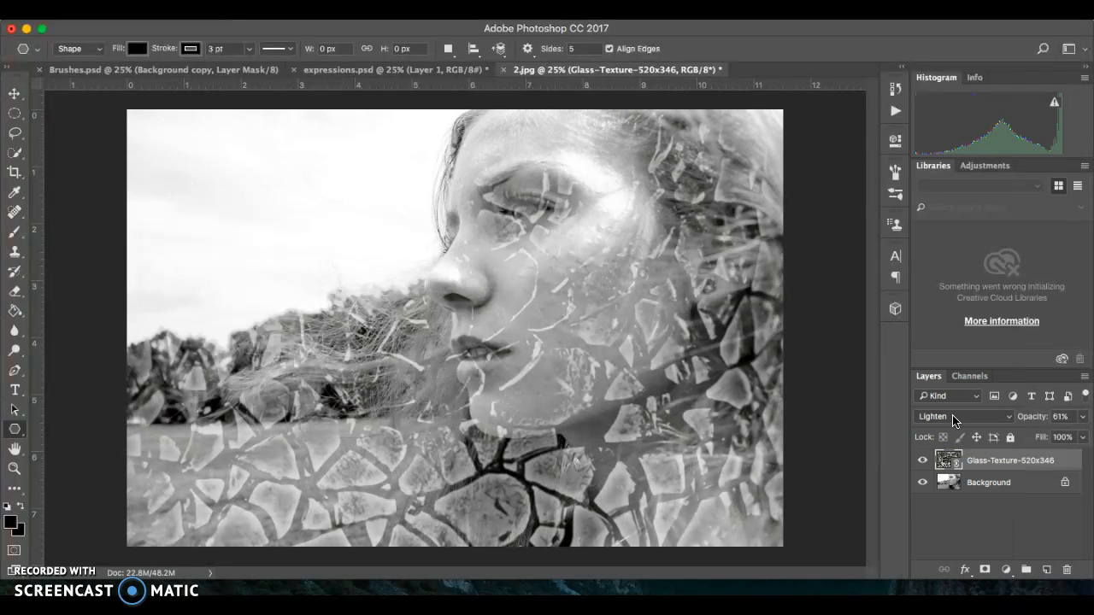
left_click(954, 419)
left_click(957, 428)
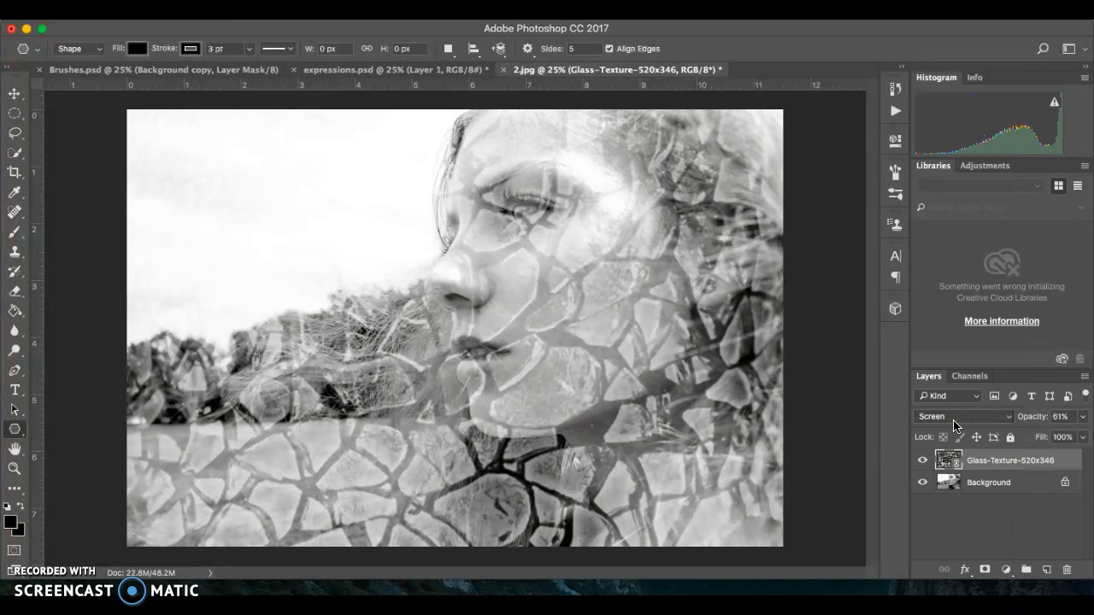
left_click(954, 419)
left_click(956, 434)
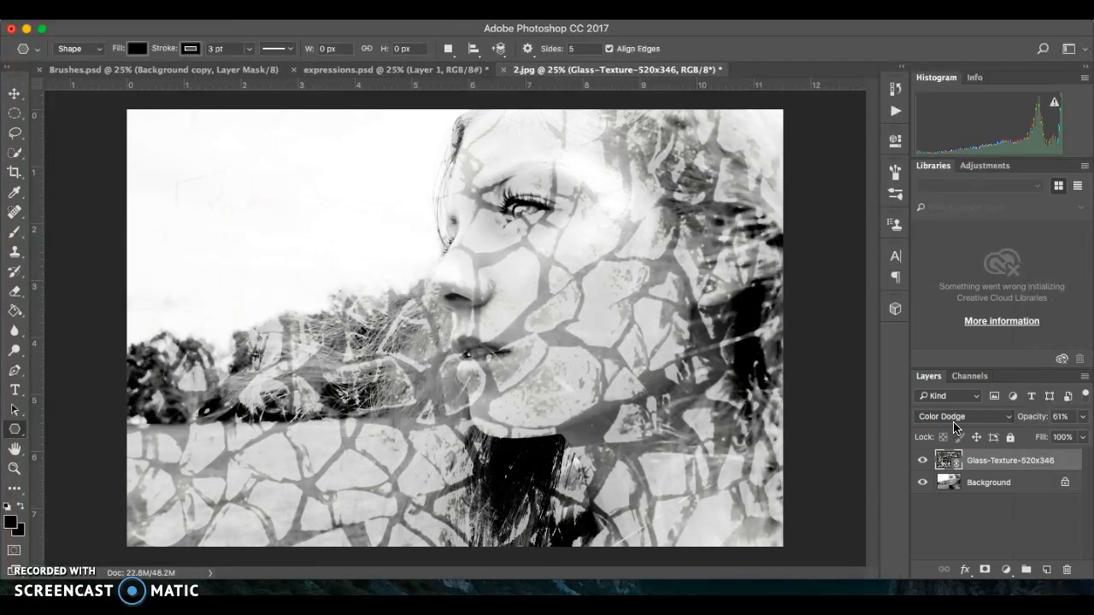
left_click(954, 419)
left_click(956, 427)
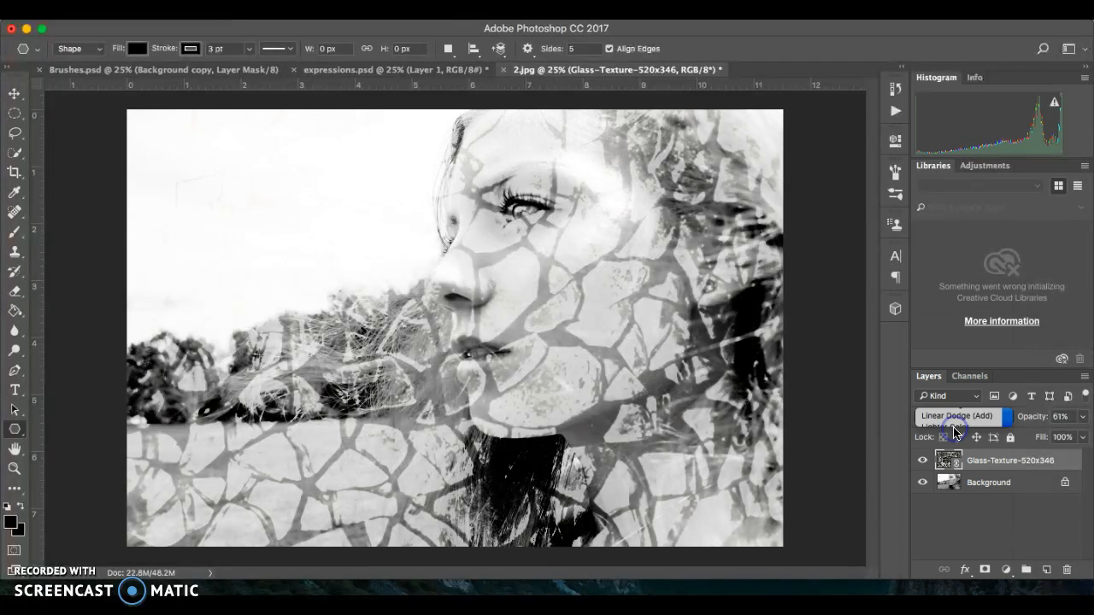
Set the glass texture layer's blend mode to Overlay
left_click(956, 420)
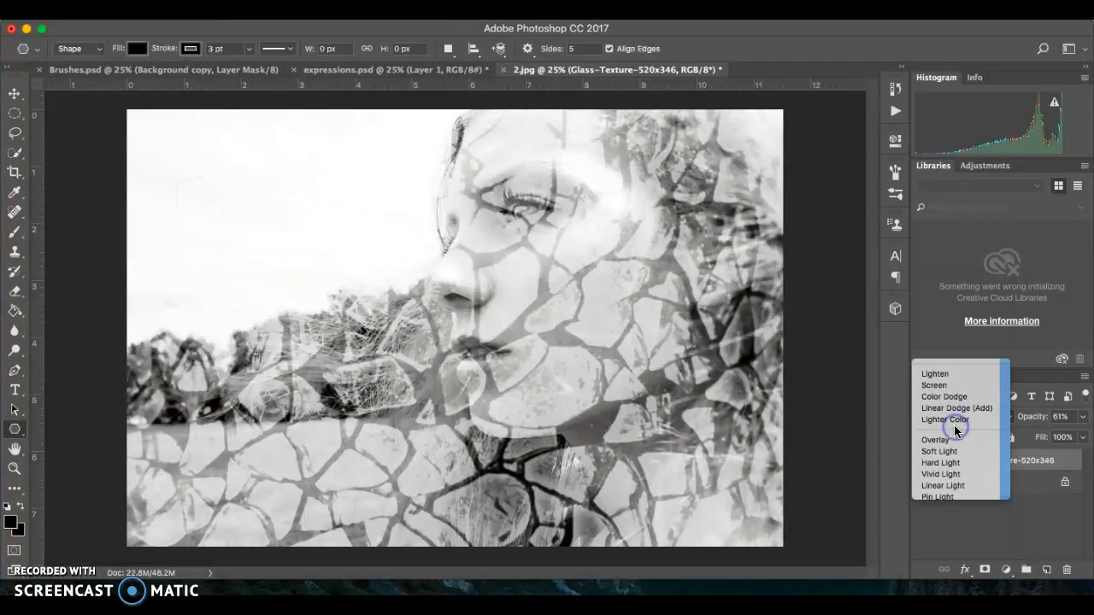
left_click(954, 425)
key("shift+plus")
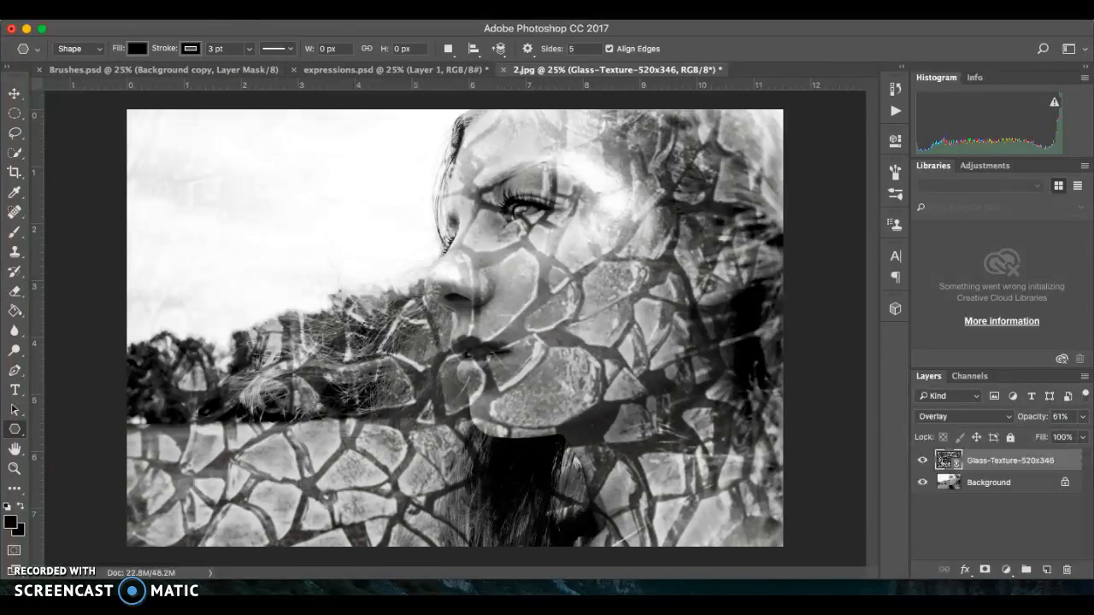
Apply a Levels adjustment to the glass texture layer, bringing the black and white points inward and brightening the midtones
left_click(207, 13)
left_click(223, 53)
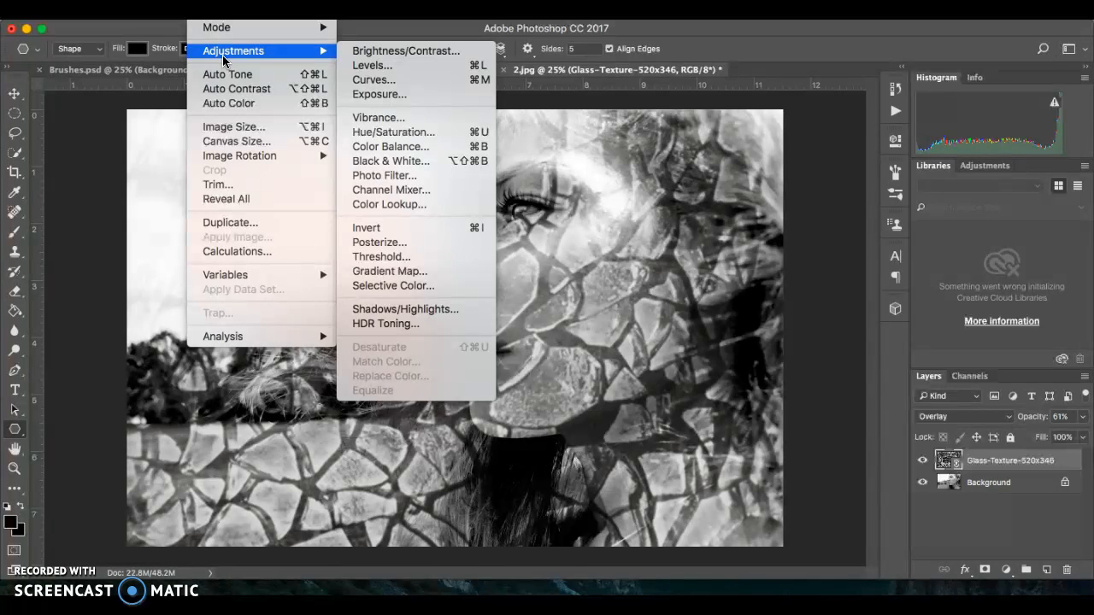
left_click(371, 69)
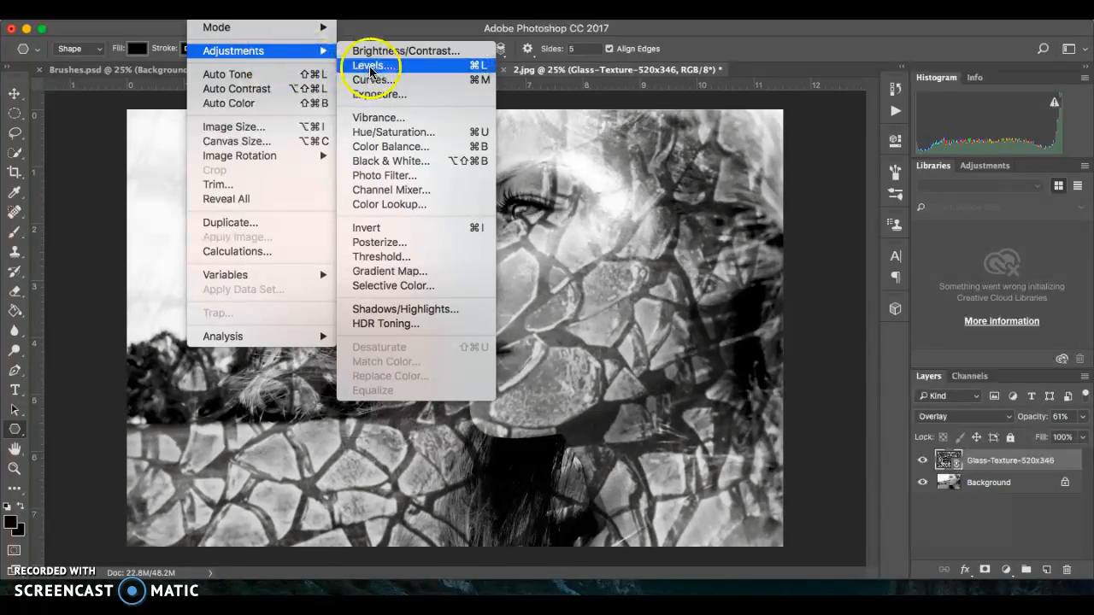
left_click_drag(566, 166, 935, 165)
mouse_move(767, 335)
left_mouse_down()
mouse_move(812, 340)
mouse_move(783, 337)
left_mouse_up()
left_click_drag(957, 335, 928, 334)
left_click_drag(860, 335, 808, 339)
left_click(1016, 189)
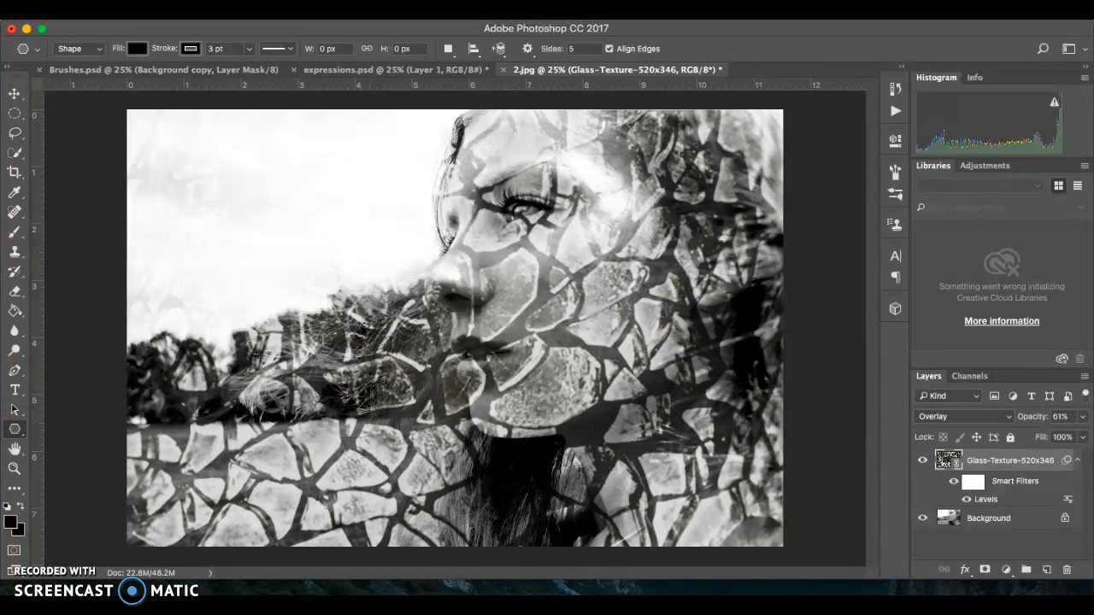
Hide the glass texture layer and select the woman's face, hair and neck on Layer 0 with the Quick Selection tool
left_click(115, 454)
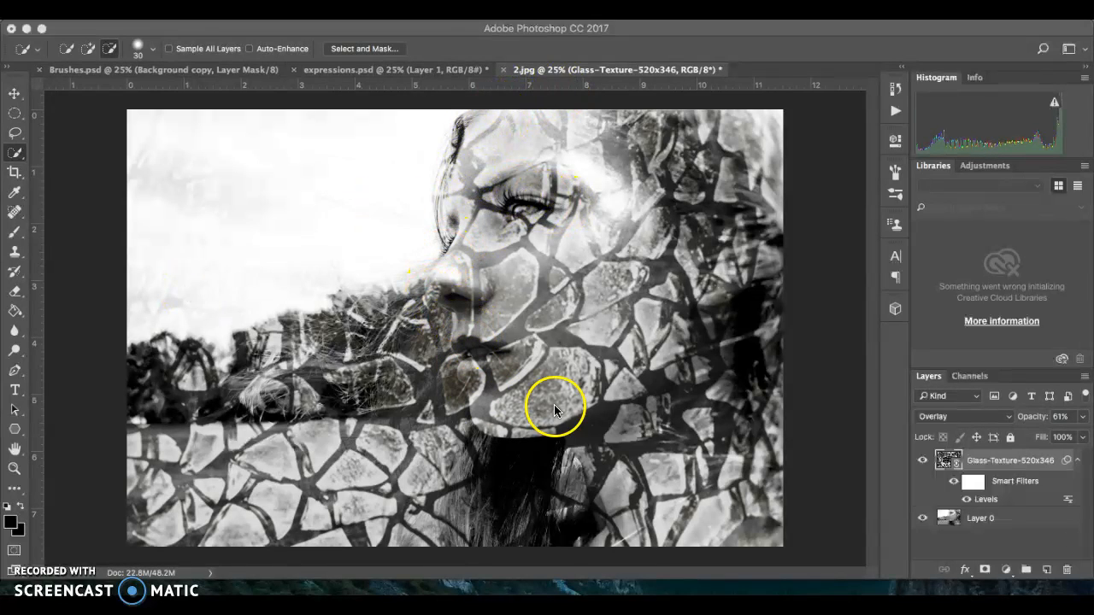
left_click(922, 461)
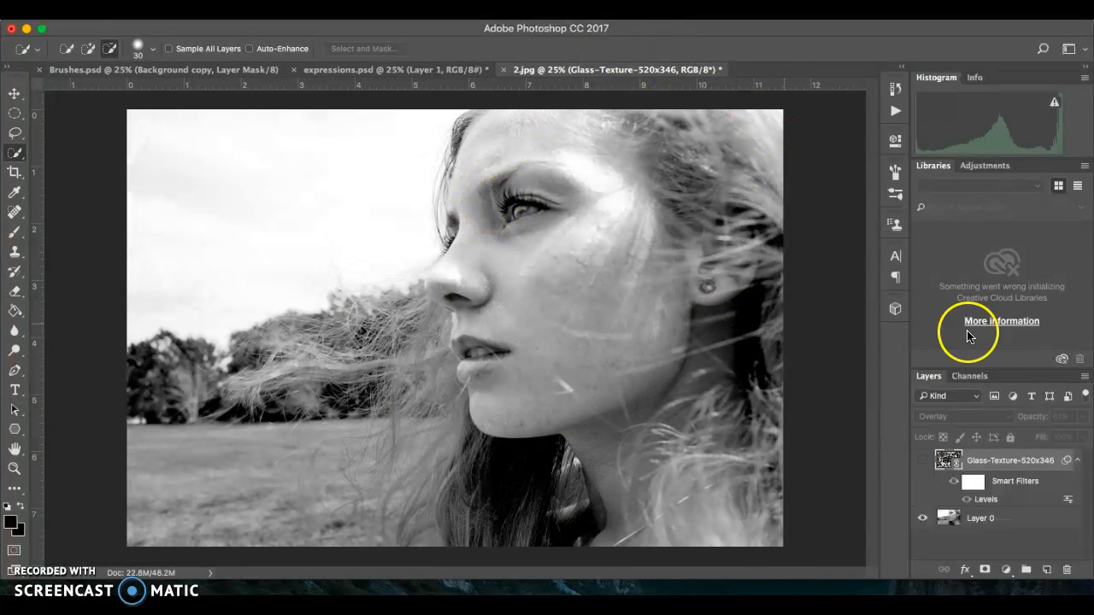
left_click(983, 528)
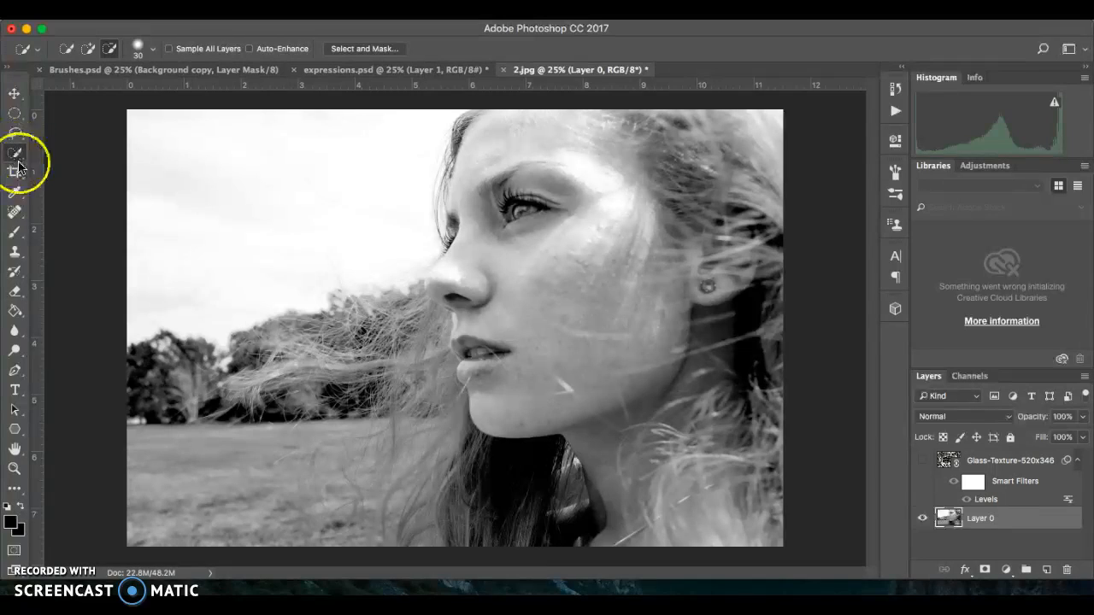
mouse_move(496, 125)
left_mouse_down()
mouse_move(475, 235)
mouse_move(486, 281)
mouse_move(442, 285)
mouse_move(503, 350)
mouse_move(490, 387)
left_mouse_up()
left_click_drag(510, 424, 619, 414)
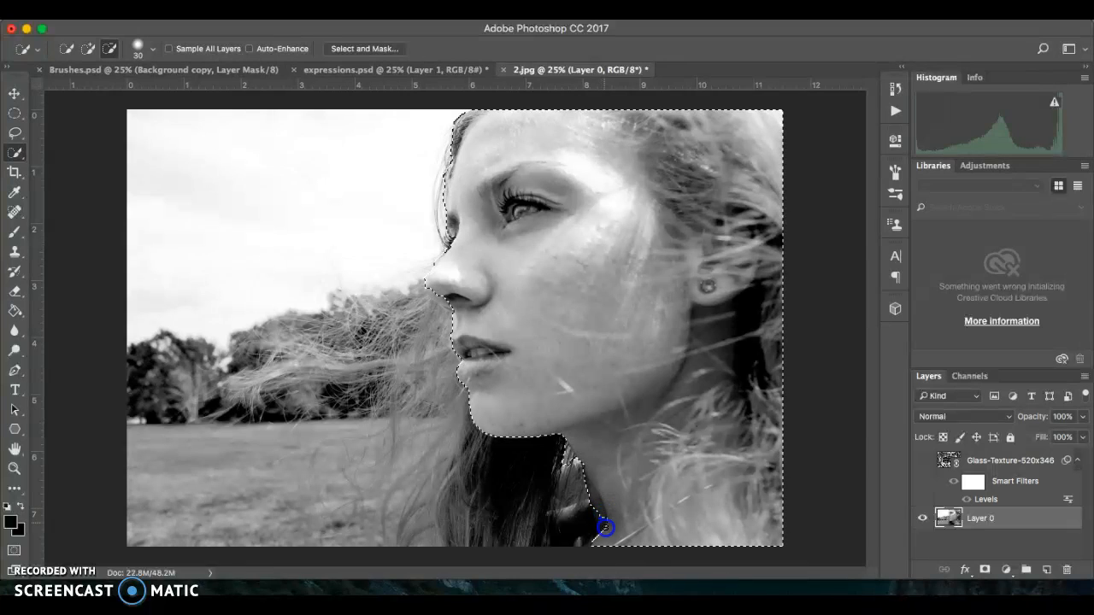
Refine the selection edge around the nose by subtracting the area beside it and adding the nose tip back
left_click(431, 318)
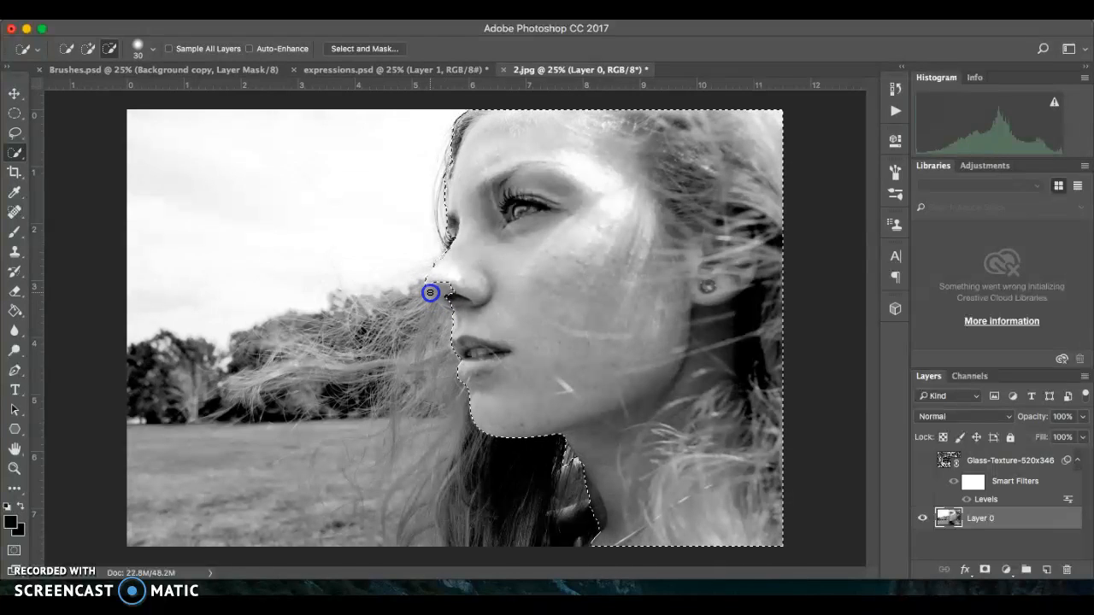
left_click(87, 48)
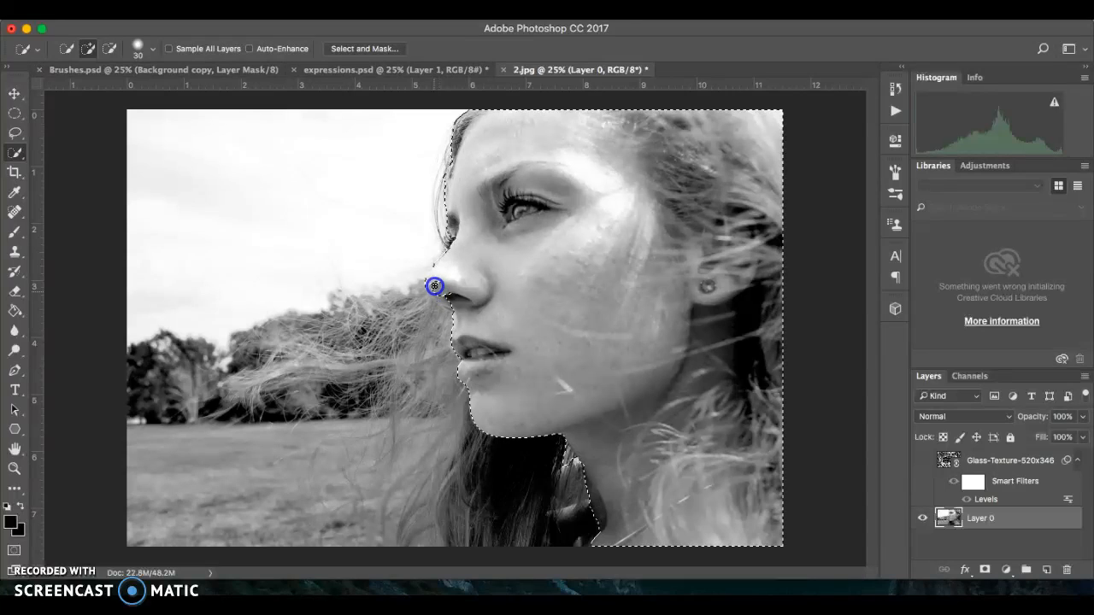
left_click_drag(451, 309, 448, 282)
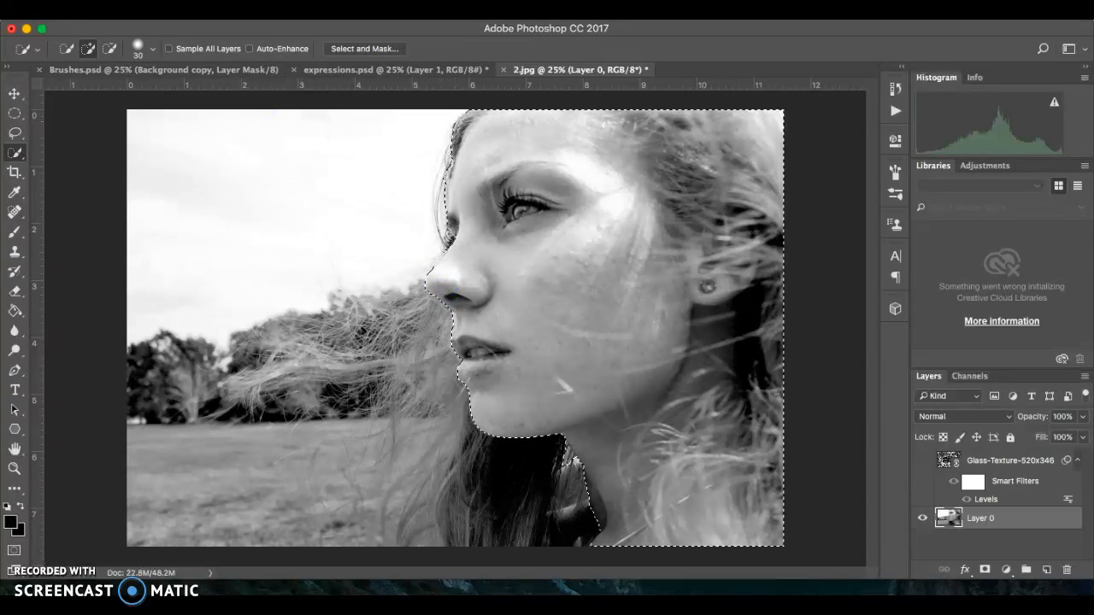
Invert the selection to cover the background, and show the glass texture layer again as the active layer
left_click(332, 10)
left_click(355, 70)
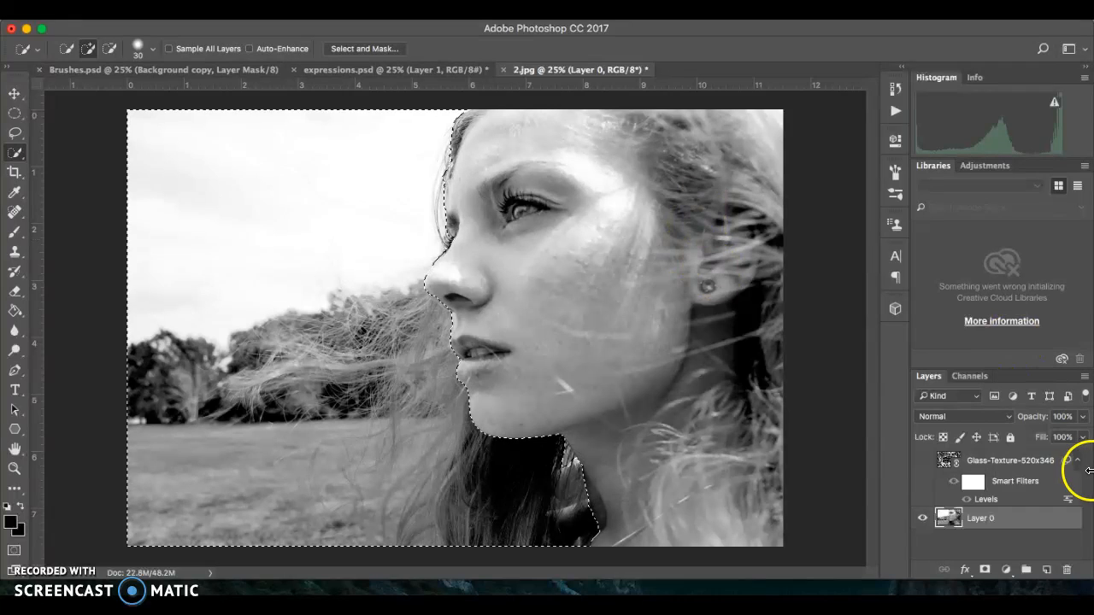
left_click(923, 462)
left_click(971, 460)
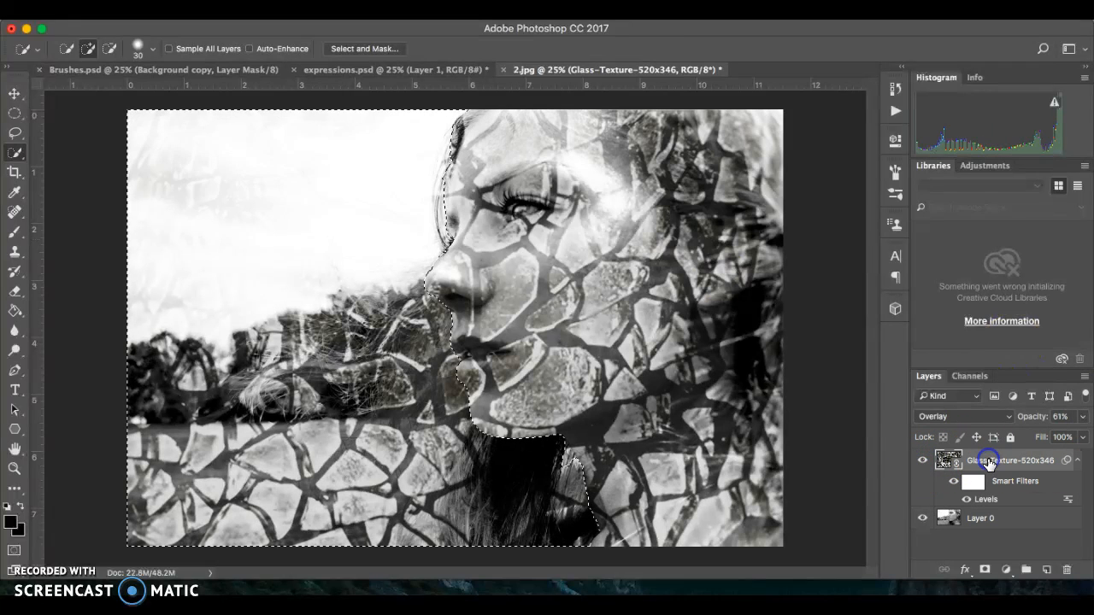
Add a layer mask to the glass texture layer from the current selection
left_click(984, 570)
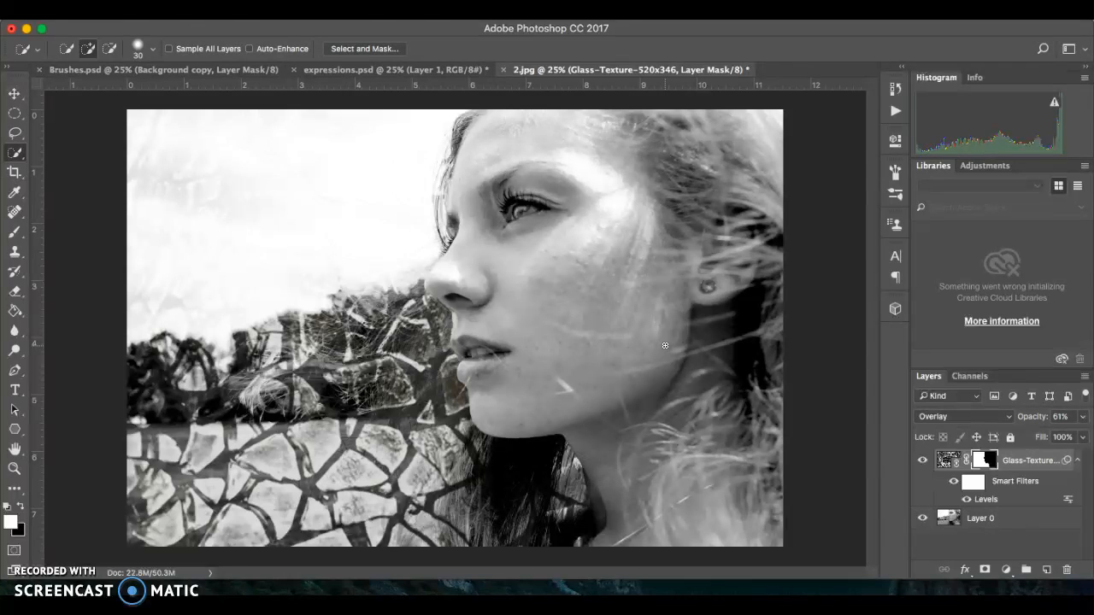
In expressions.psd, place the drawing IMG_7638.JPG from the Desktop as a linked image above the Levels 1 layer
left_click(107, 475)
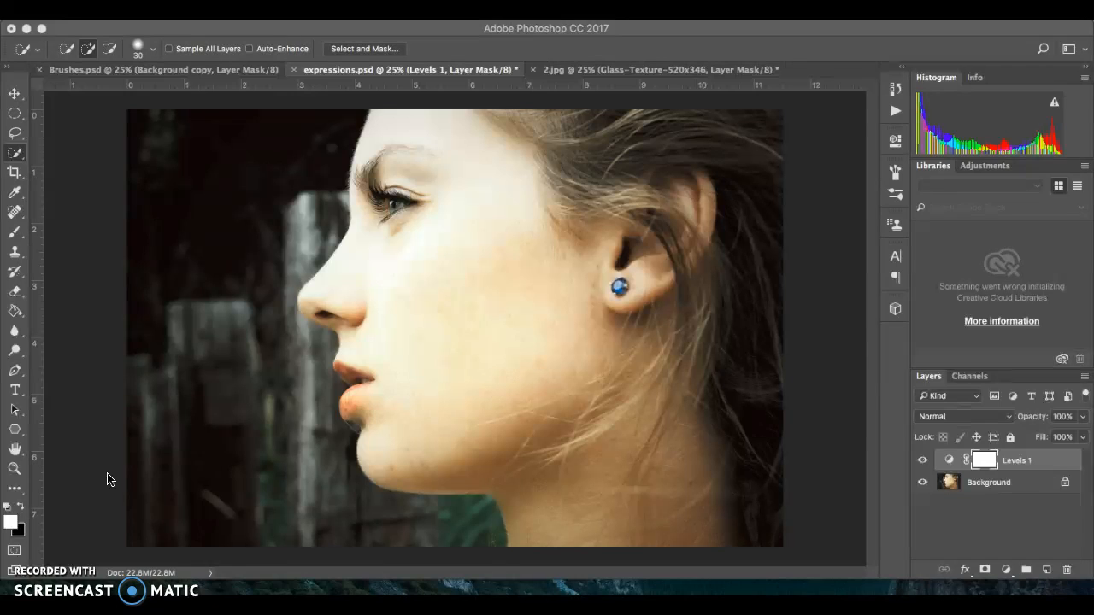
left_click(293, 29)
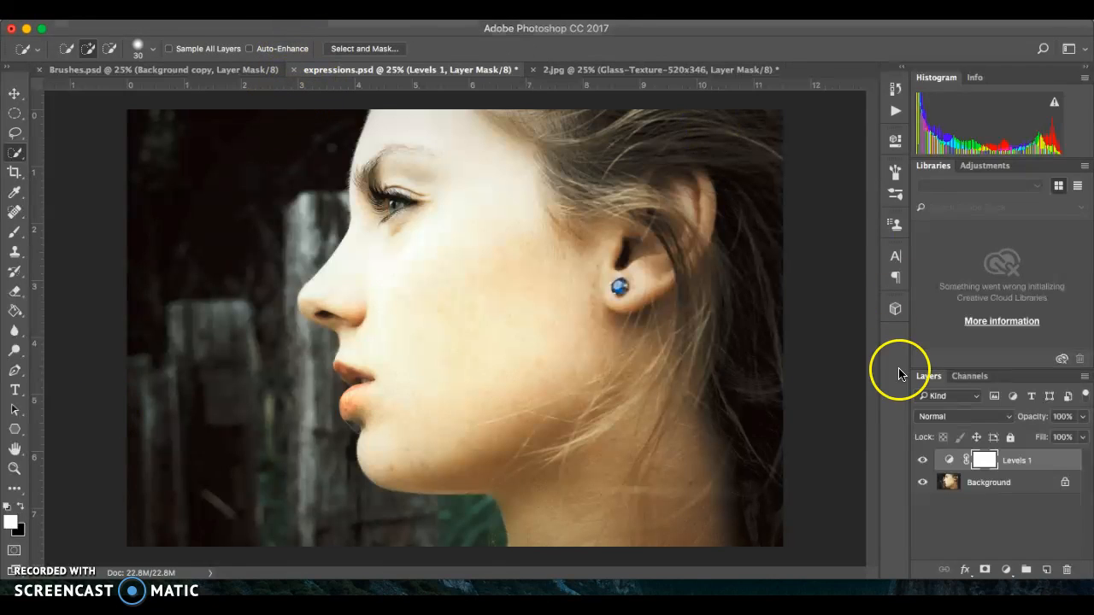
left_click(140, 18)
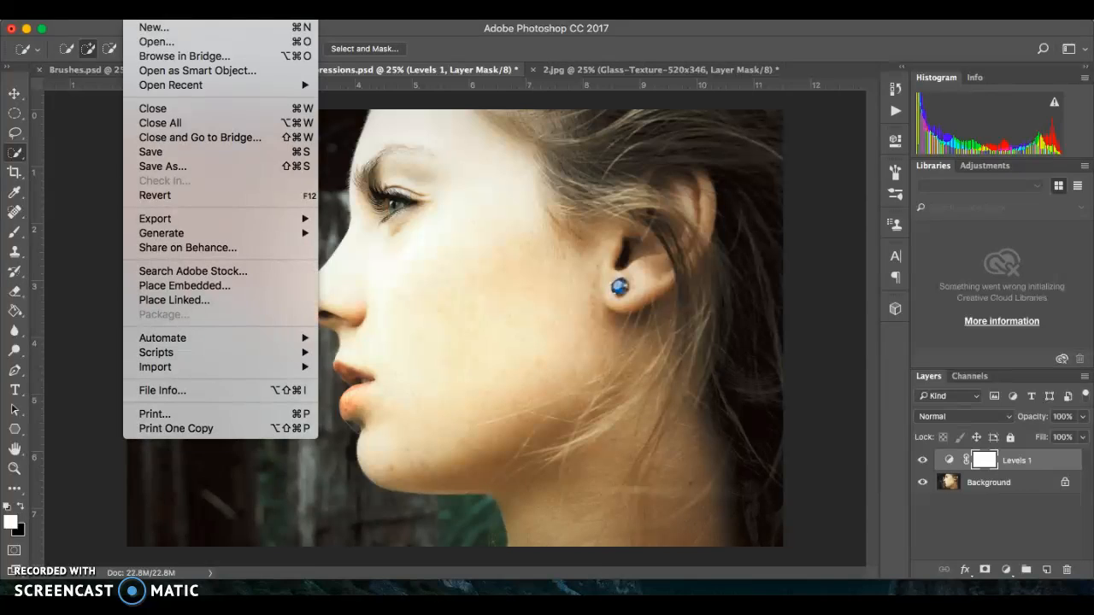
left_click(262, 302)
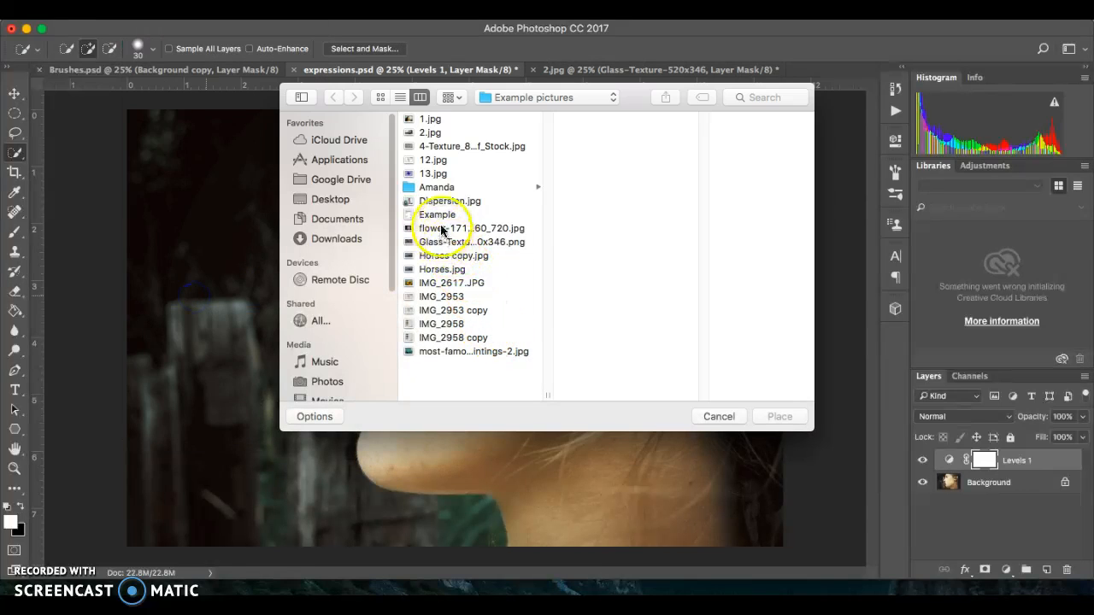
left_click(329, 201)
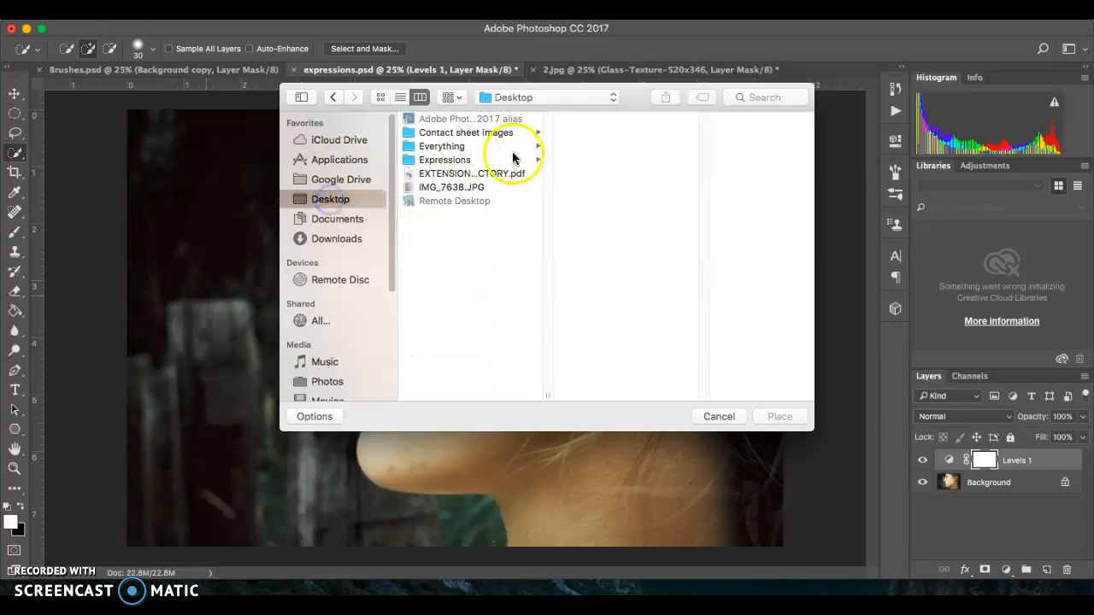
left_click(456, 190)
left_click(782, 417)
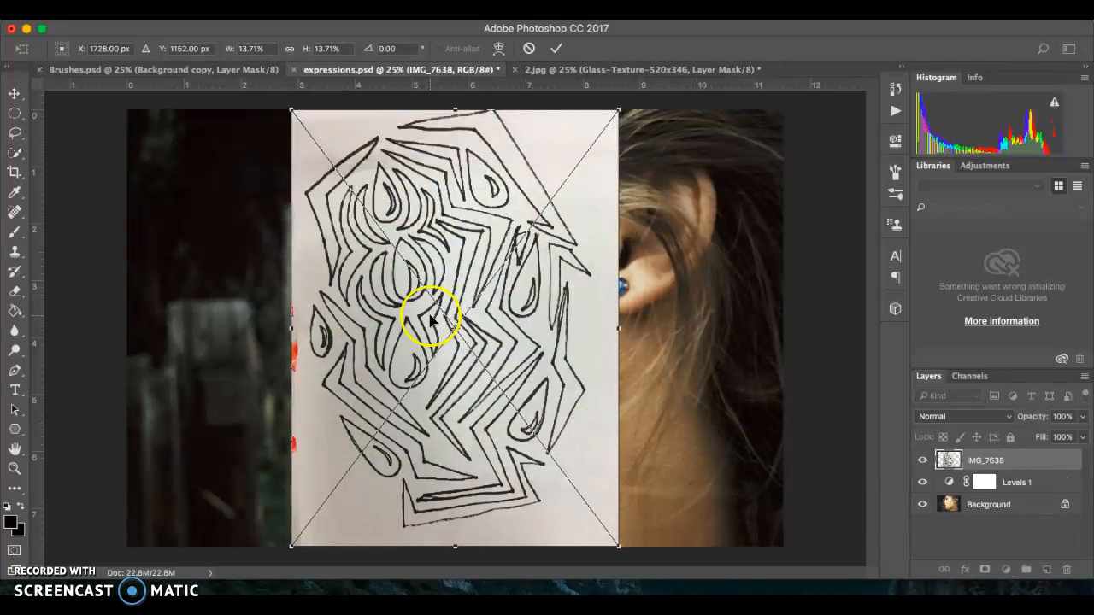
Move the placed line drawing over the woman's face and set its blend mode to Multiply
left_click_drag(430, 318, 481, 317)
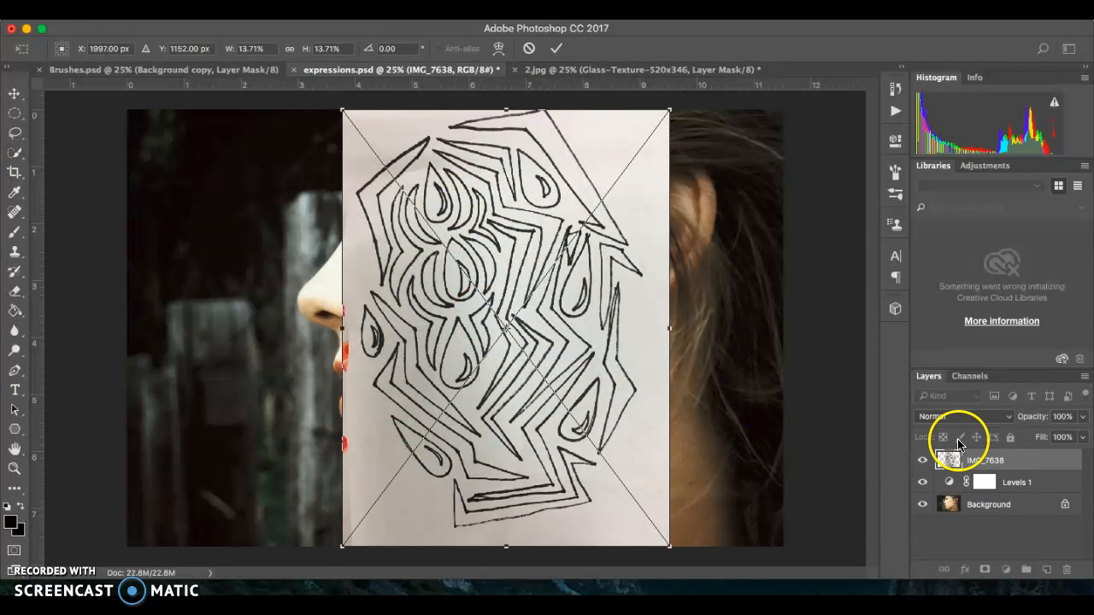
left_click(982, 419)
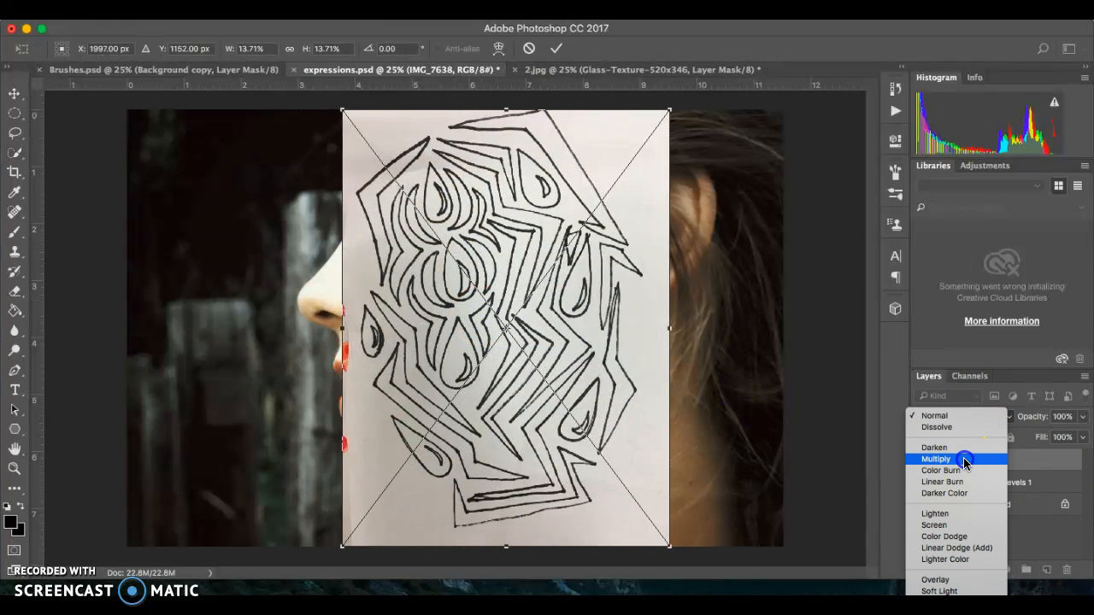
left_click(963, 458)
Reposition and enlarge the line drawing so its pattern covers the whole face and ear, and commit the placement
mouse_move(568, 293)
left_mouse_down()
mouse_move(489, 269)
mouse_move(543, 285)
mouse_move(617, 277)
left_mouse_up()
left_click_drag(617, 392, 701, 384)
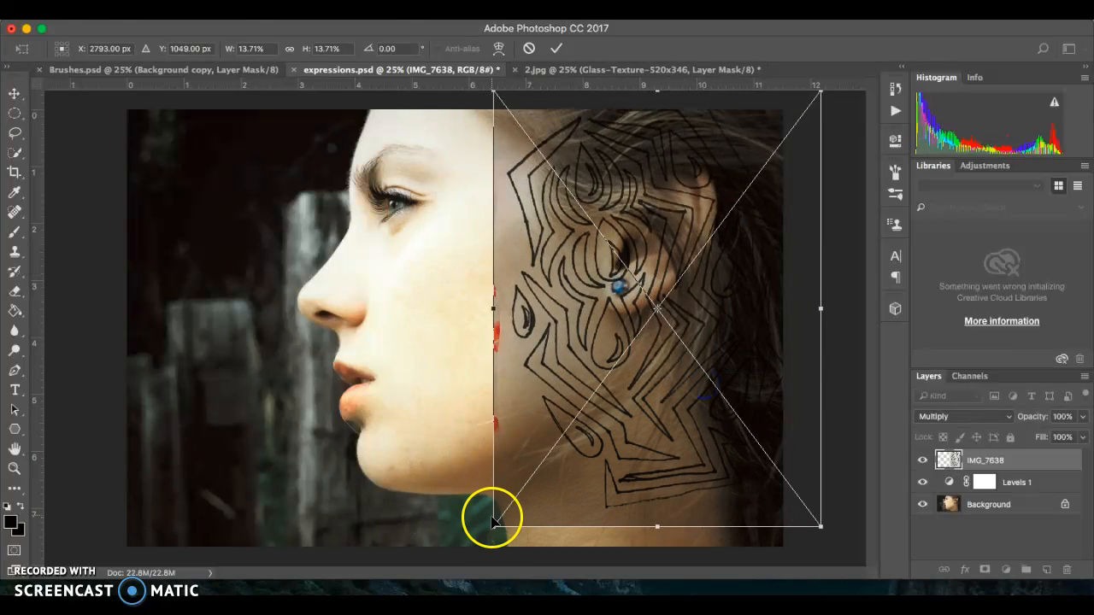
mouse_move(493, 523)
left_mouse_down()
mouse_move(275, 561)
mouse_move(288, 598)
mouse_move(314, 530)
mouse_move(235, 565)
left_mouse_up()
mouse_move(463, 233)
left_mouse_down()
mouse_move(440, 231)
mouse_move(471, 214)
mouse_move(466, 227)
left_mouse_up()
left_click(557, 47)
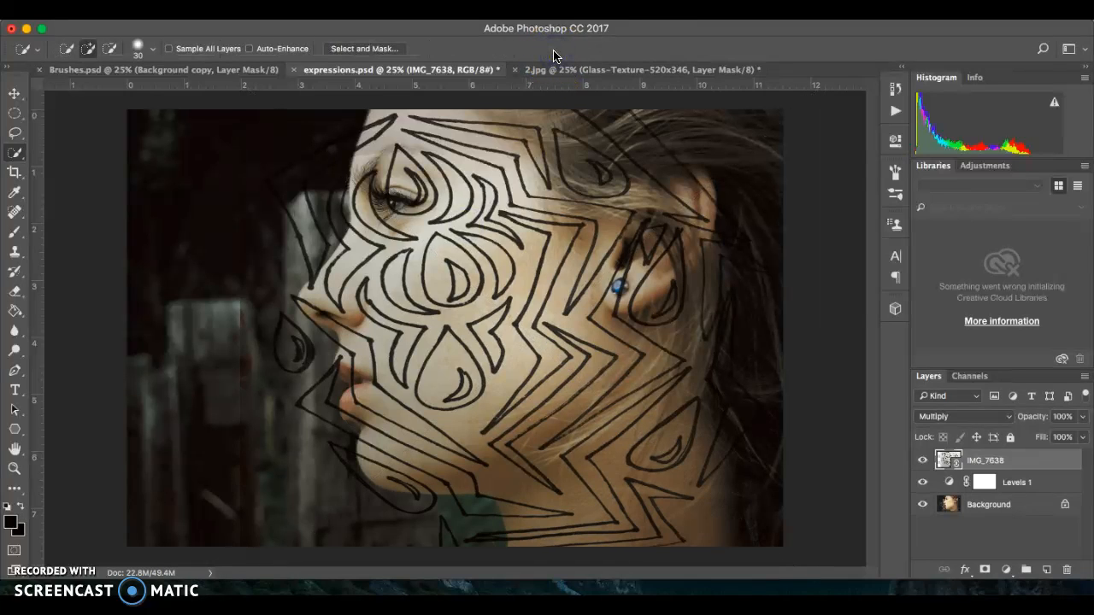
Add a new layer above the drawing and select the pointed zigzag shape across the upper forehead with the Lasso tool
left_click(16, 133)
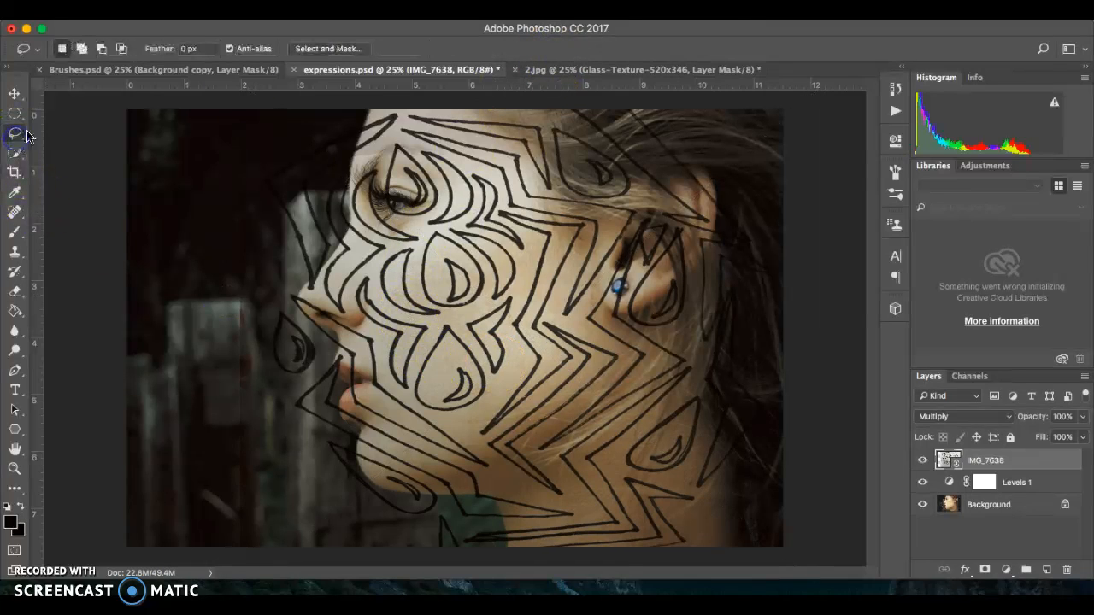
left_click(1050, 569)
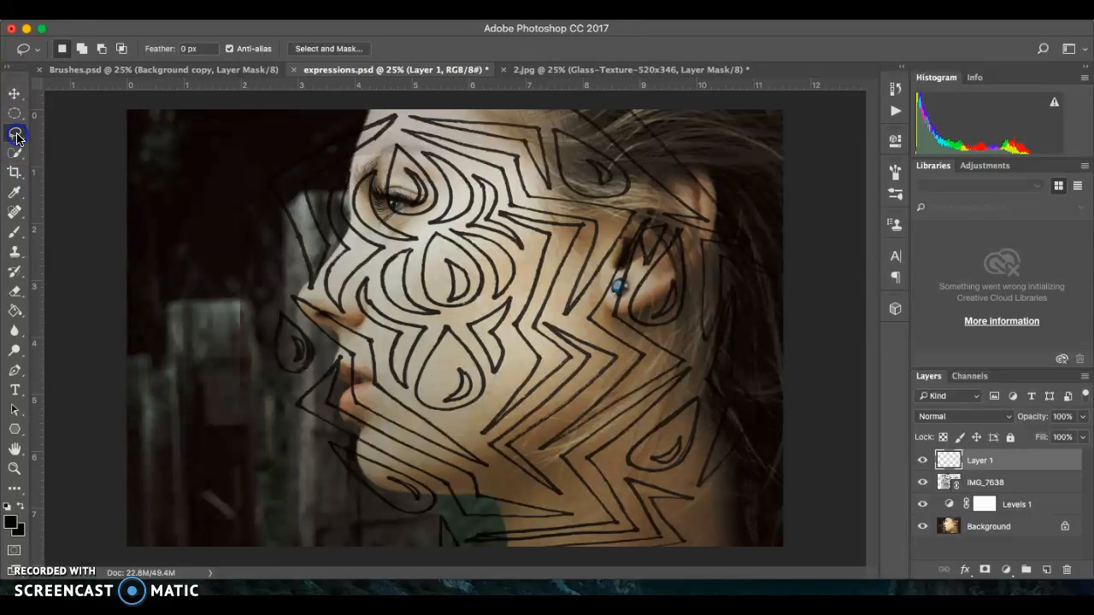
mouse_move(523, 188)
left_mouse_down()
mouse_move(450, 133)
mouse_move(407, 120)
mouse_move(527, 152)
mouse_move(538, 181)
left_mouse_up()
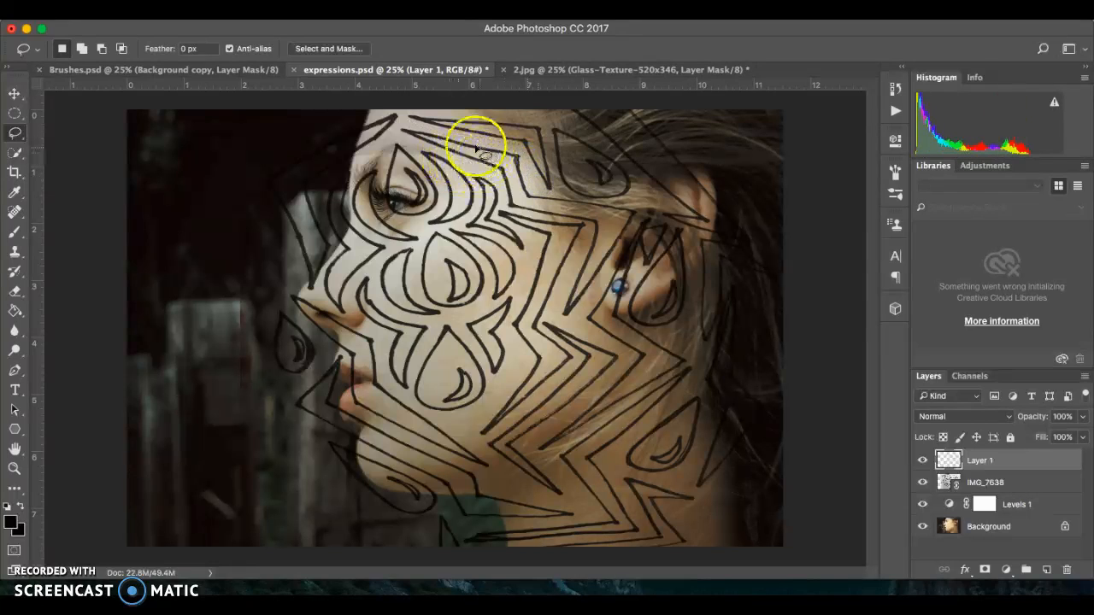
left_click_drag(420, 118, 421, 120)
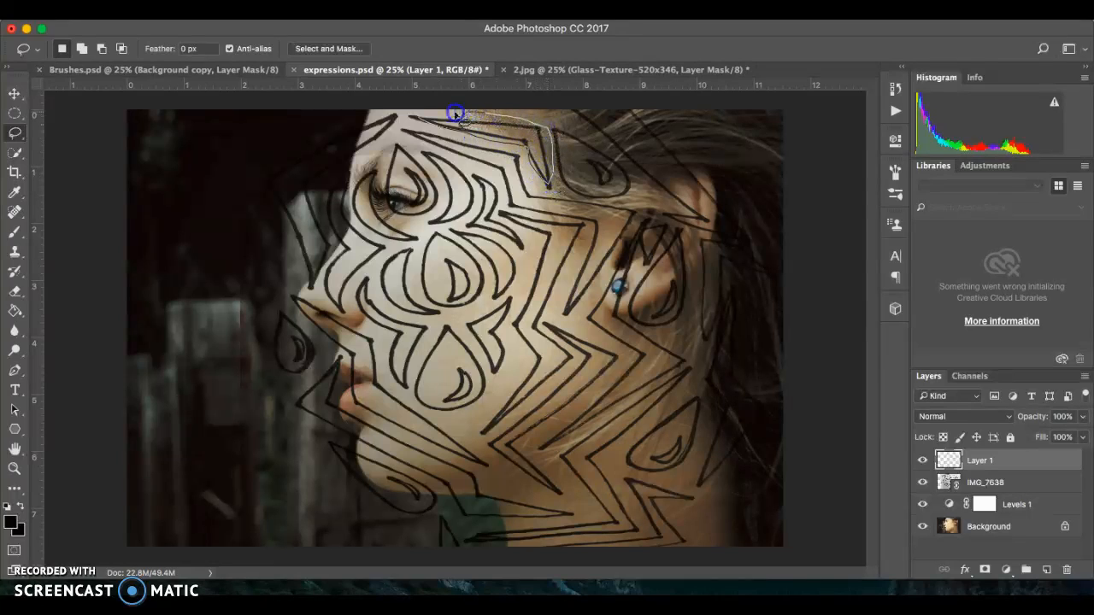
left_click_drag(411, 120, 413, 121)
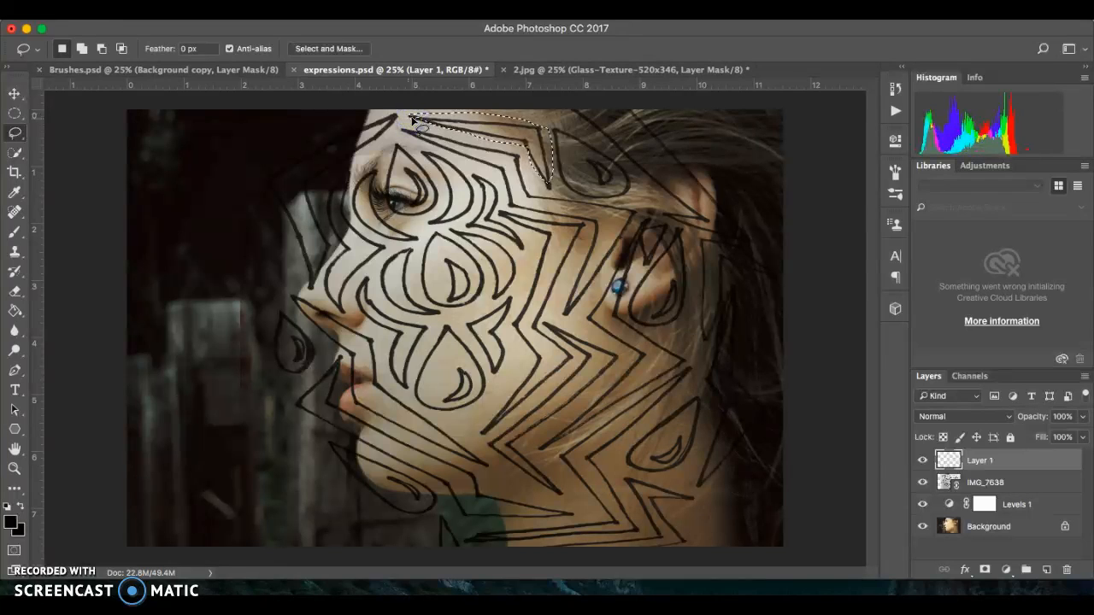
Choose a pink foreground color and fill the selected forehead shape with the Paint Bucket tool
left_click(15, 322)
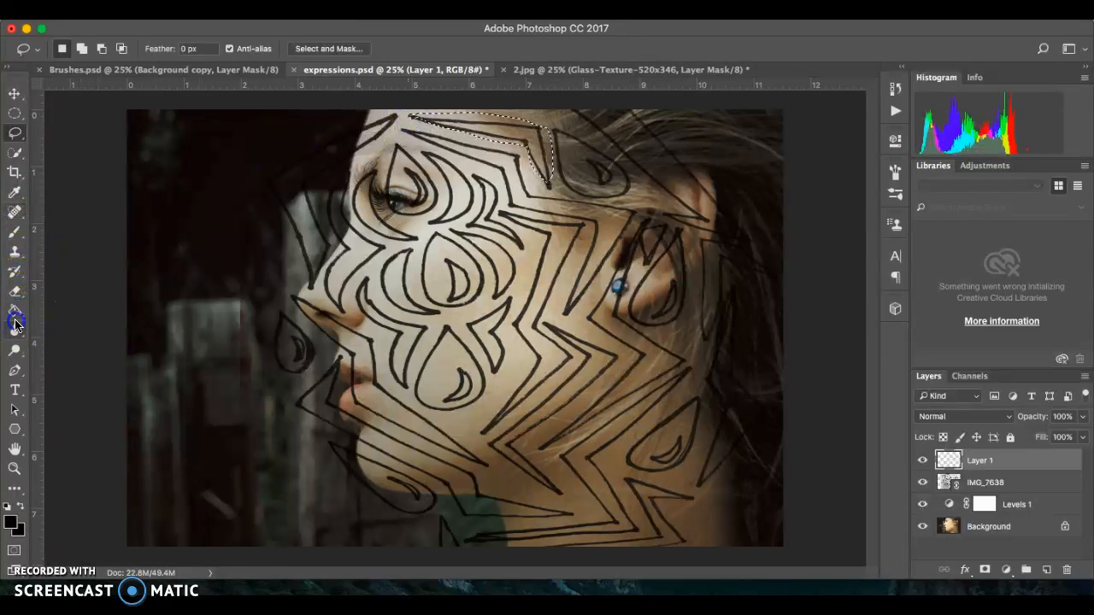
left_click(15, 311)
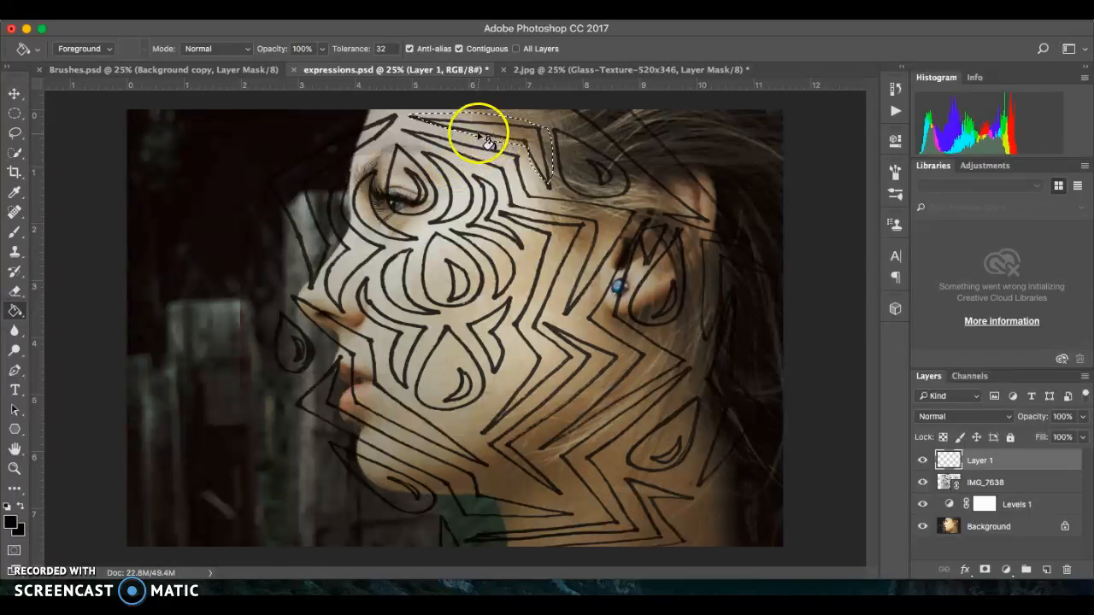
left_click(11, 522)
left_click(774, 173)
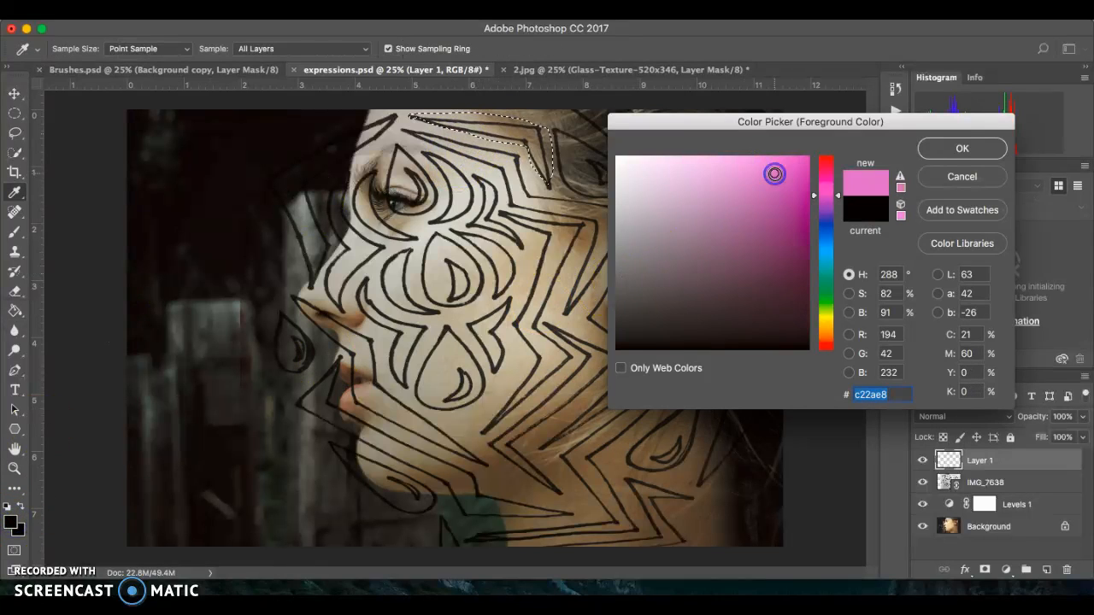
left_click(940, 146)
left_click(517, 137)
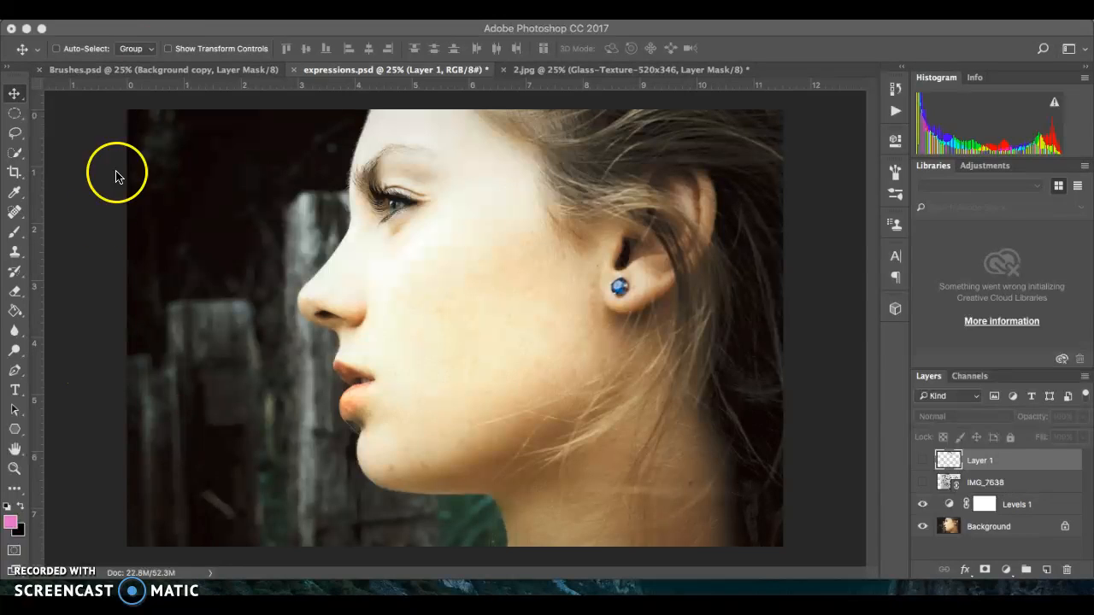
Place the insect wing image IMG_5652 into expressions.psd above Layer 1
left_click(140, 12)
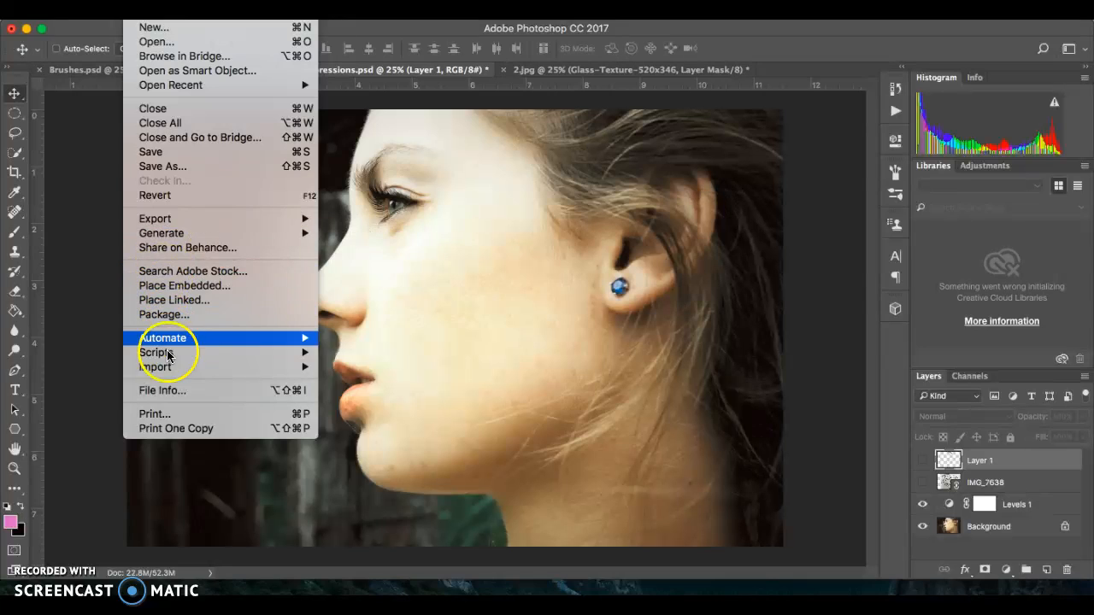
left_click(157, 413)
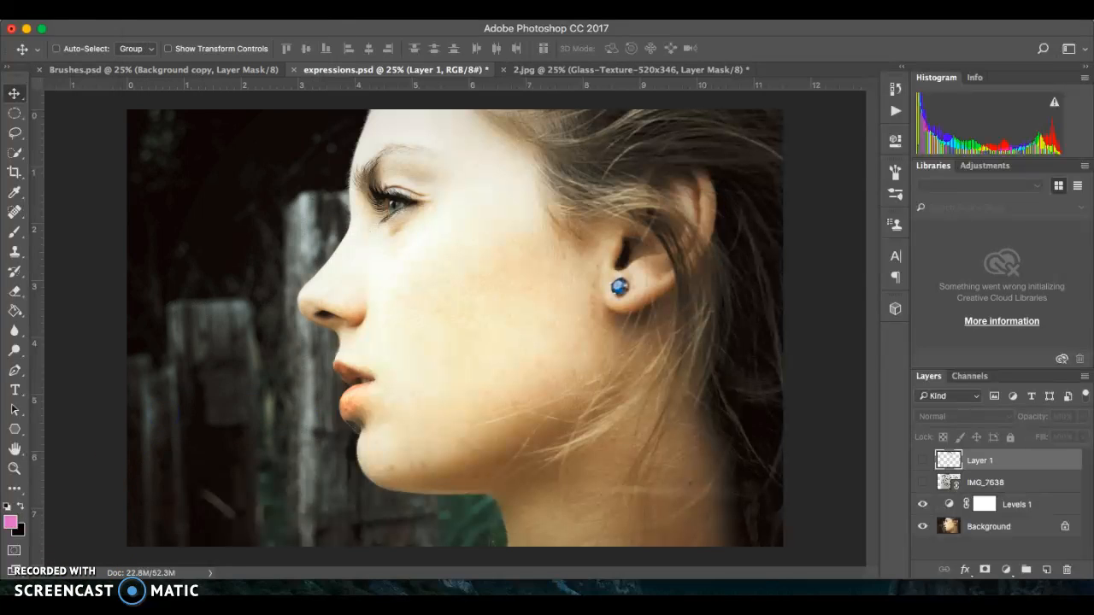
left_click(581, 34)
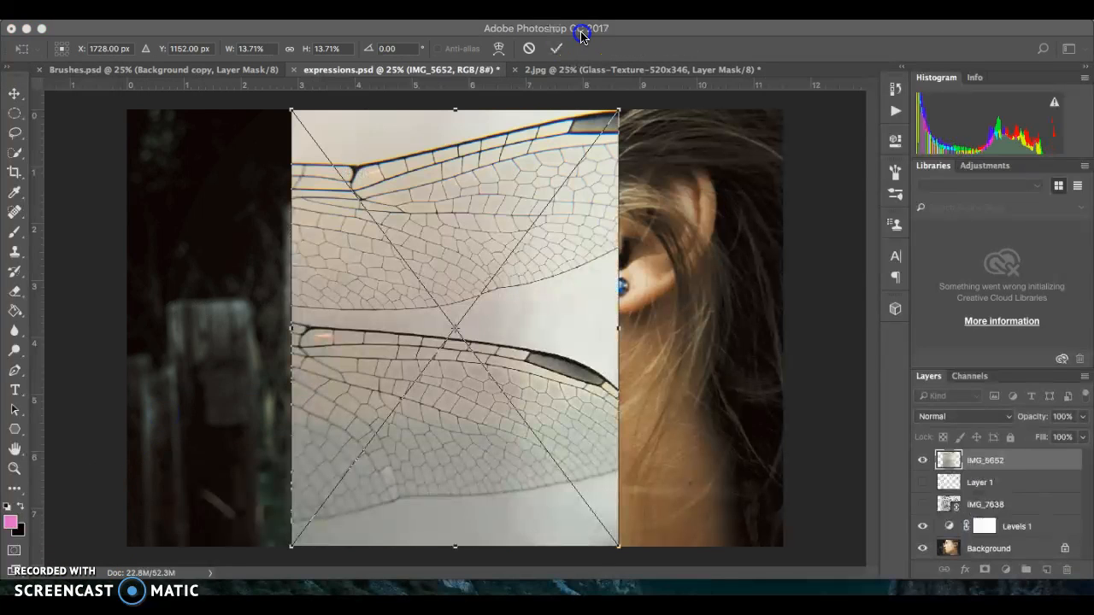
left_click(547, 244)
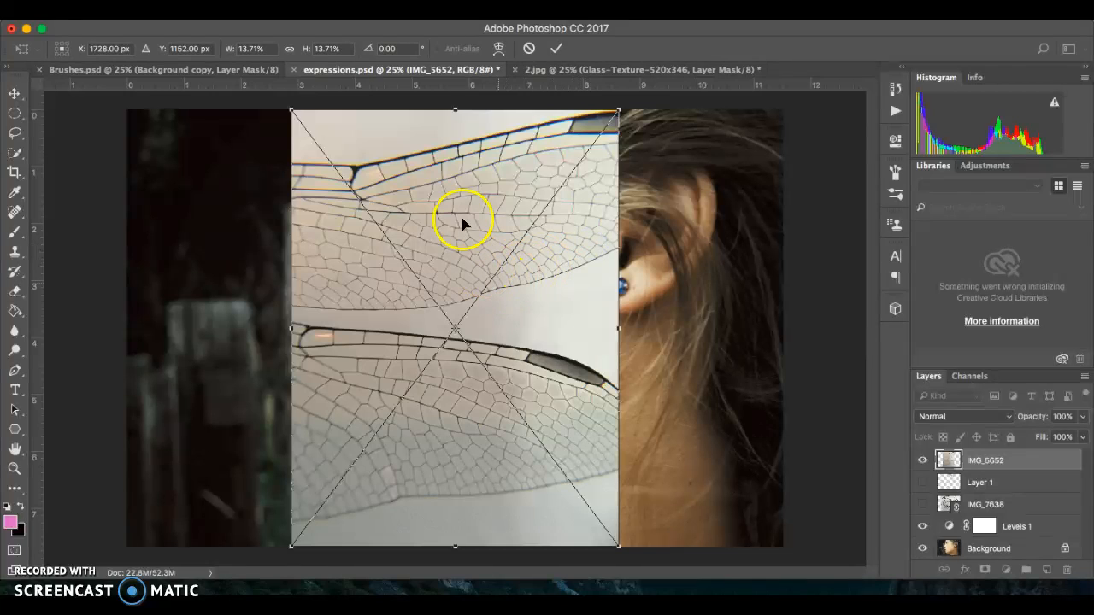
Move the wing image over the woman's face and set its blend mode to Multiply
left_click_drag(447, 165, 482, 164)
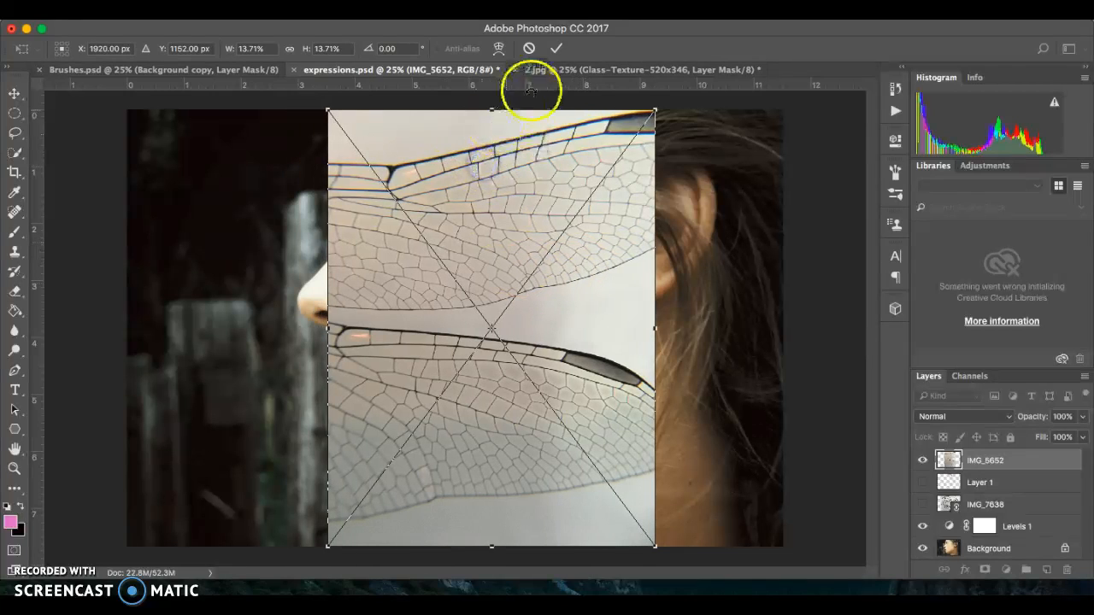
left_click(935, 416)
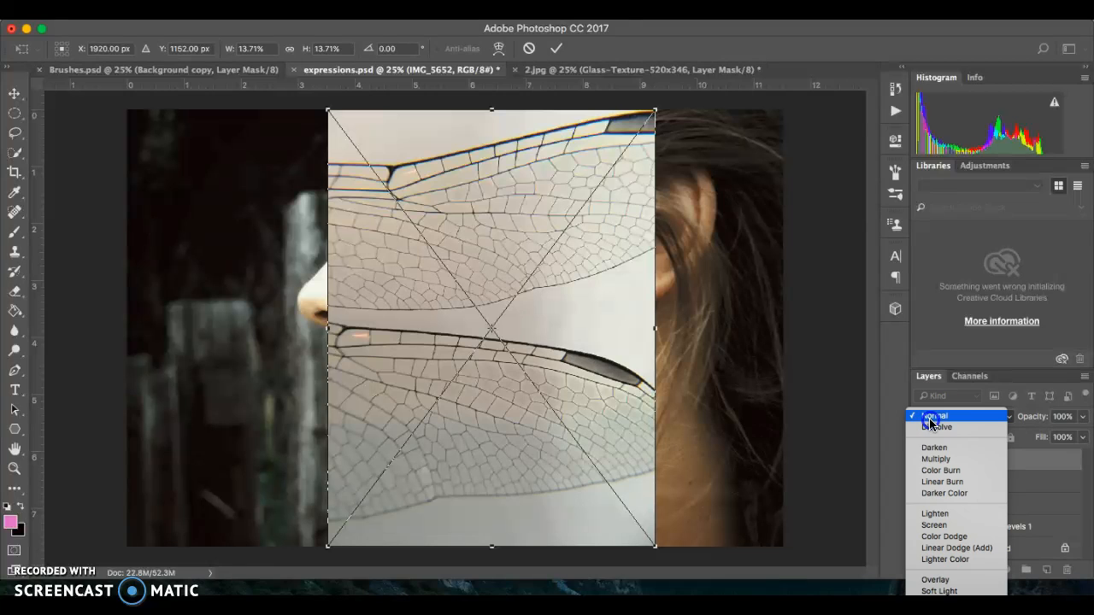
left_click(937, 459)
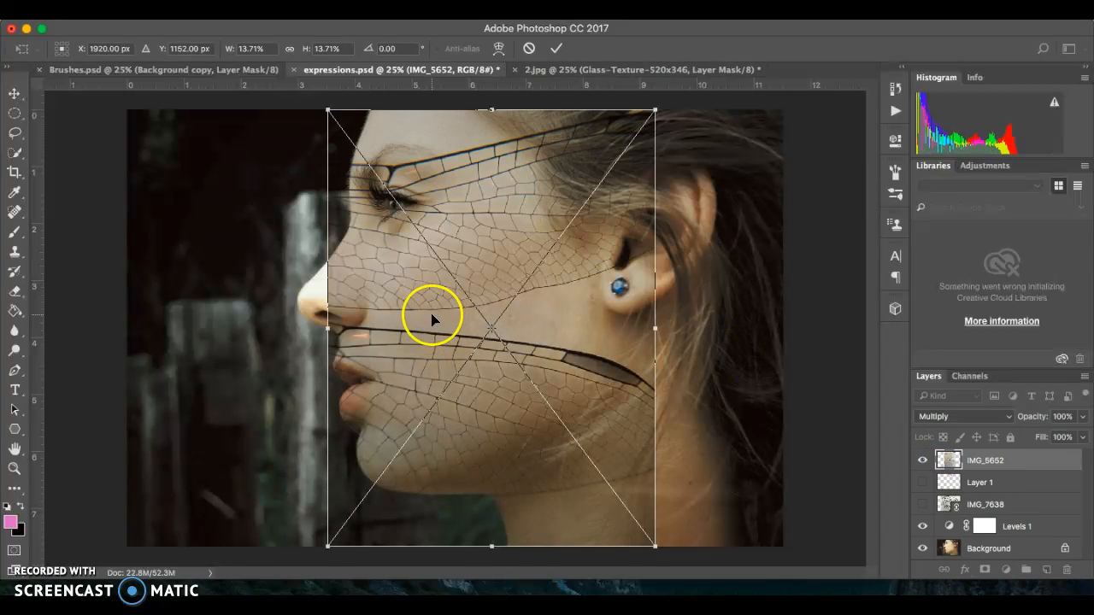
Reposition and stretch the wing image to about 17.8% width and 14% height so it spans the face, and commit the placement
left_click_drag(435, 281, 492, 277)
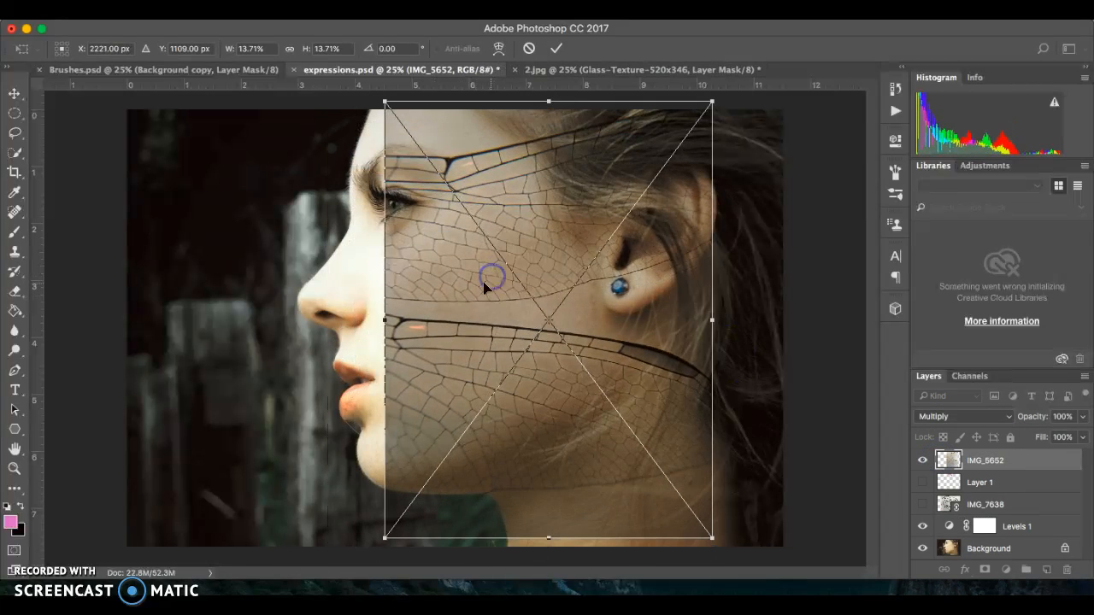
left_click_drag(383, 539, 285, 550)
mouse_move(518, 395)
left_mouse_down()
mouse_move(540, 402)
mouse_move(543, 384)
mouse_move(518, 391)
mouse_move(521, 308)
mouse_move(522, 391)
left_mouse_up()
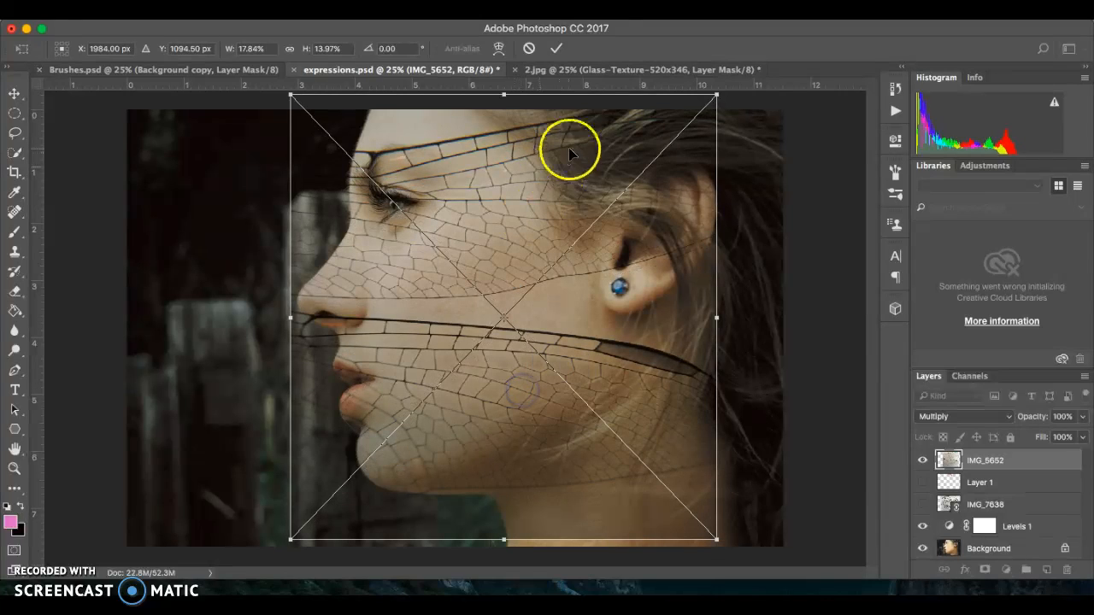
left_click(556, 48)
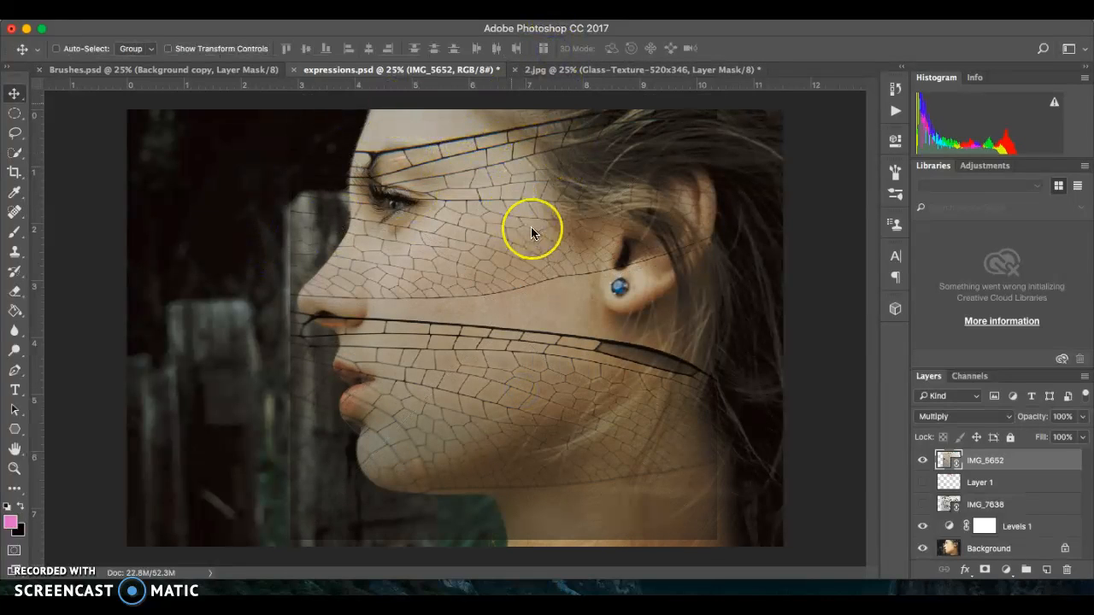